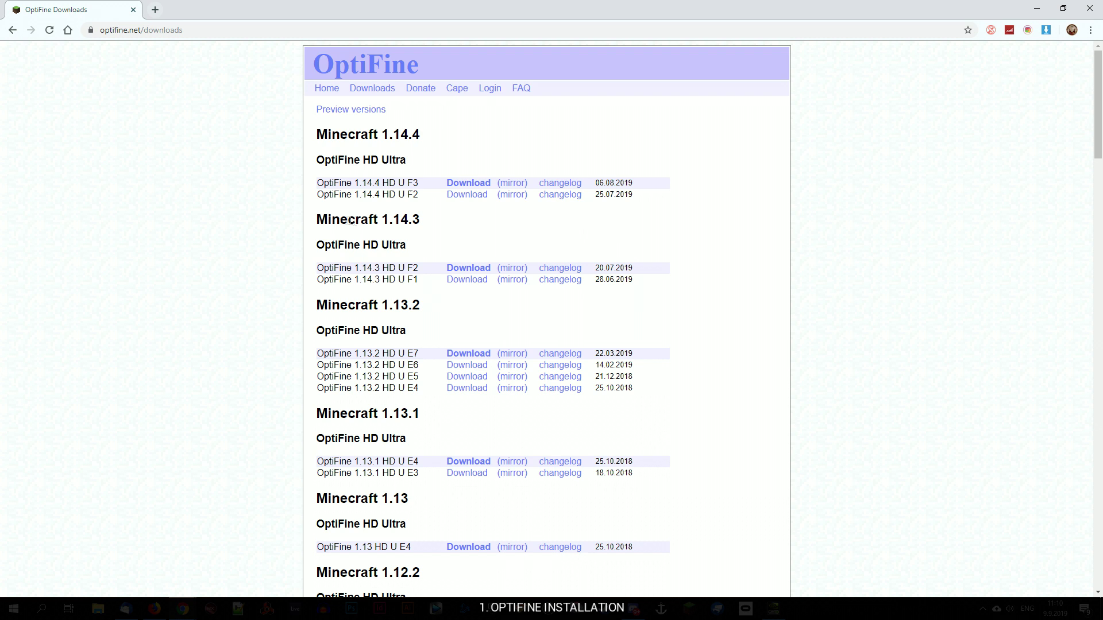
Scroll the OptiFine downloads list and highlight the OptiFine 1.14.4 HD U F3 entry.
{"action": "scroll", "coordinate": [437, 185], "scroll_direction": "down", "scroll_amount": 1}
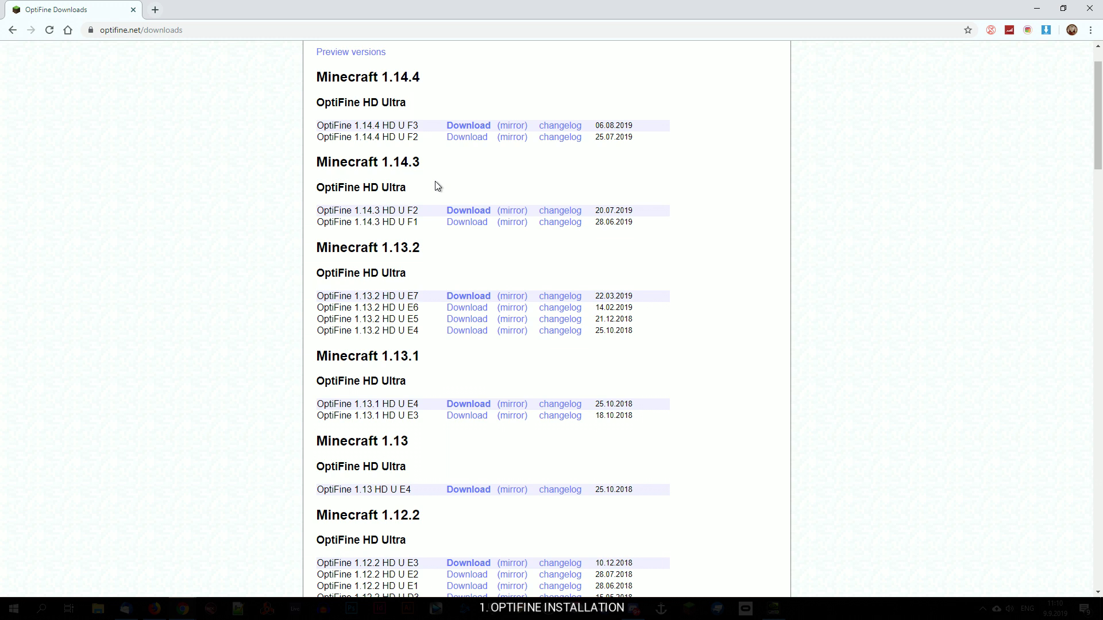
{"action": "scroll", "coordinate": [437, 184], "scroll_direction": "up", "scroll_amount": 1}
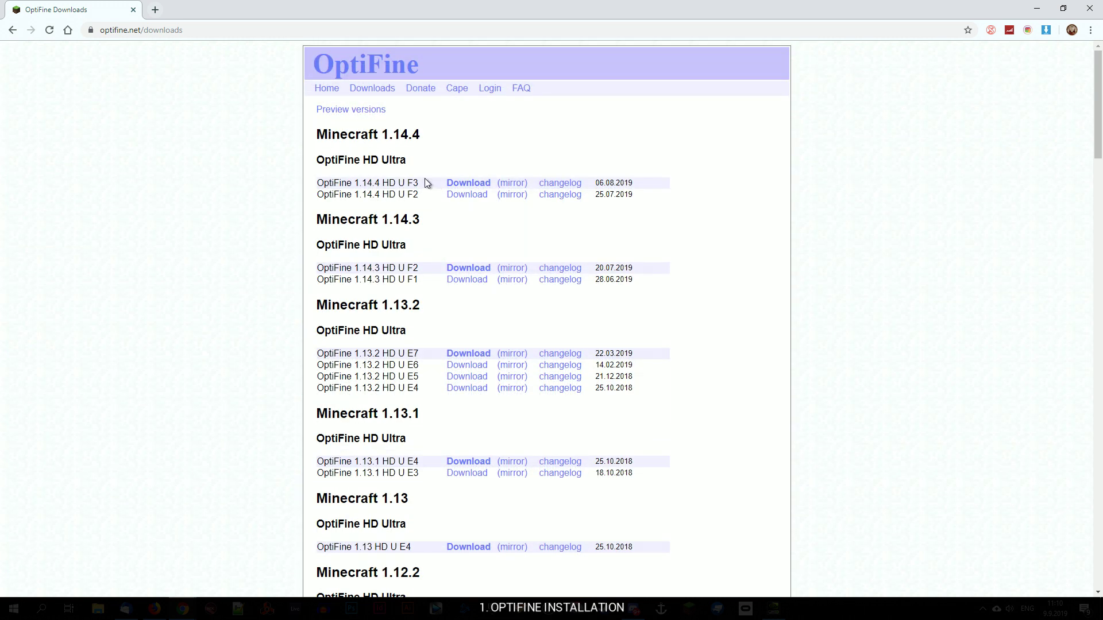
{"action": "left_click_drag", "start_coordinate": [422, 181], "coordinate": [320, 182]}
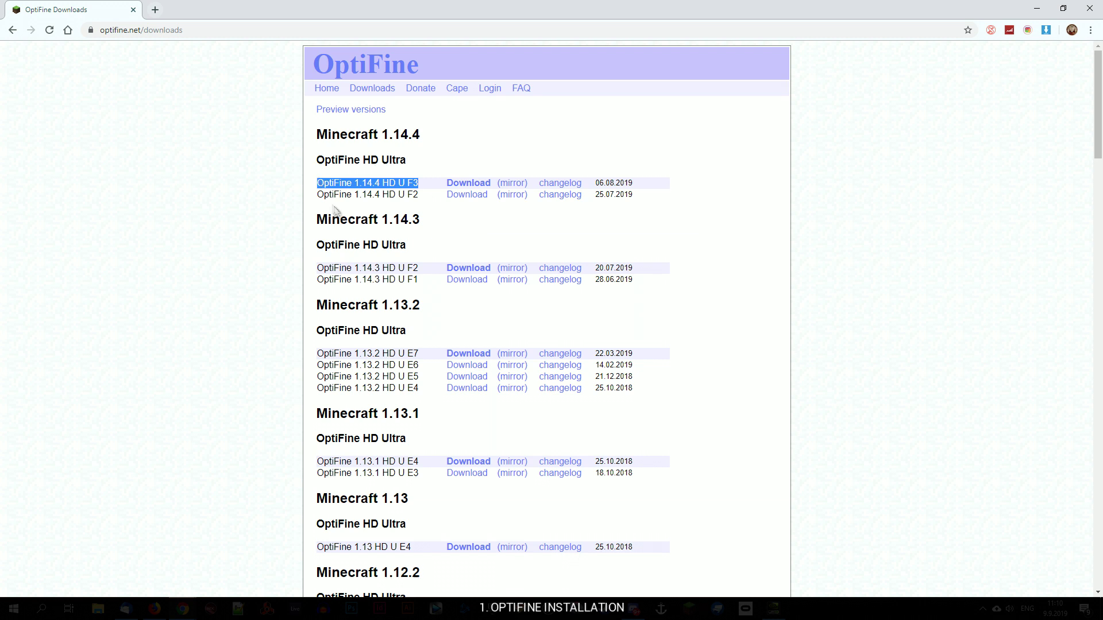
{"action": "left_click", "coordinate": [353, 183]}
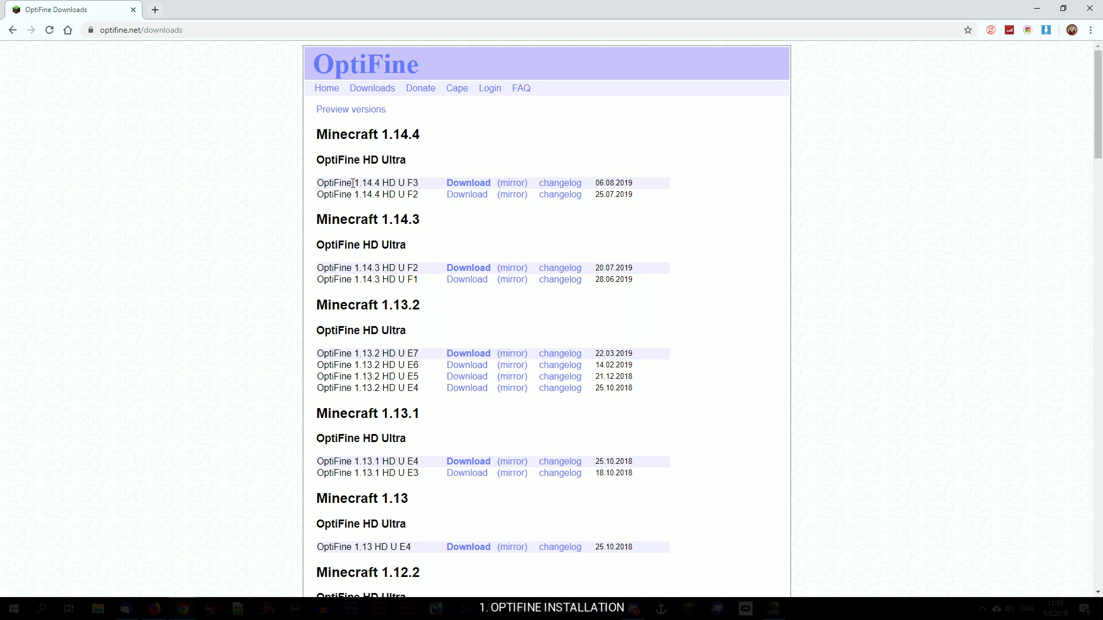
{"action": "left_click_drag", "start_coordinate": [355, 183], "coordinate": [381, 182]}
Show the preview versions and highlight the OptiFine 1.12.2 HD U F4 pre3 entry.
{"action": "left_click", "coordinate": [344, 110]}
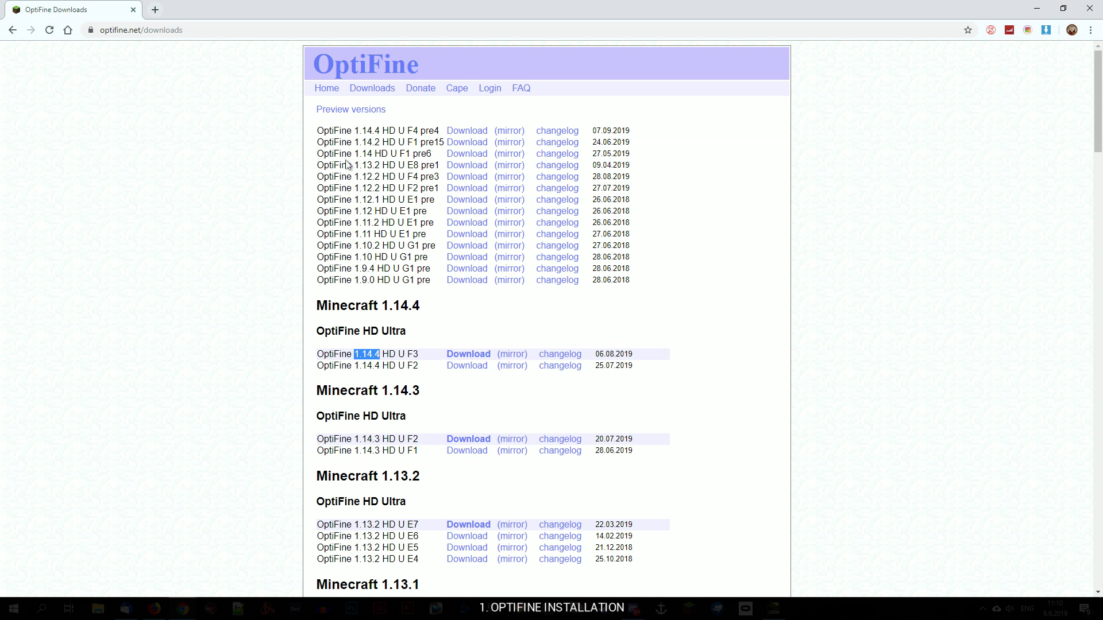
{"action": "double_click", "coordinate": [368, 177]}
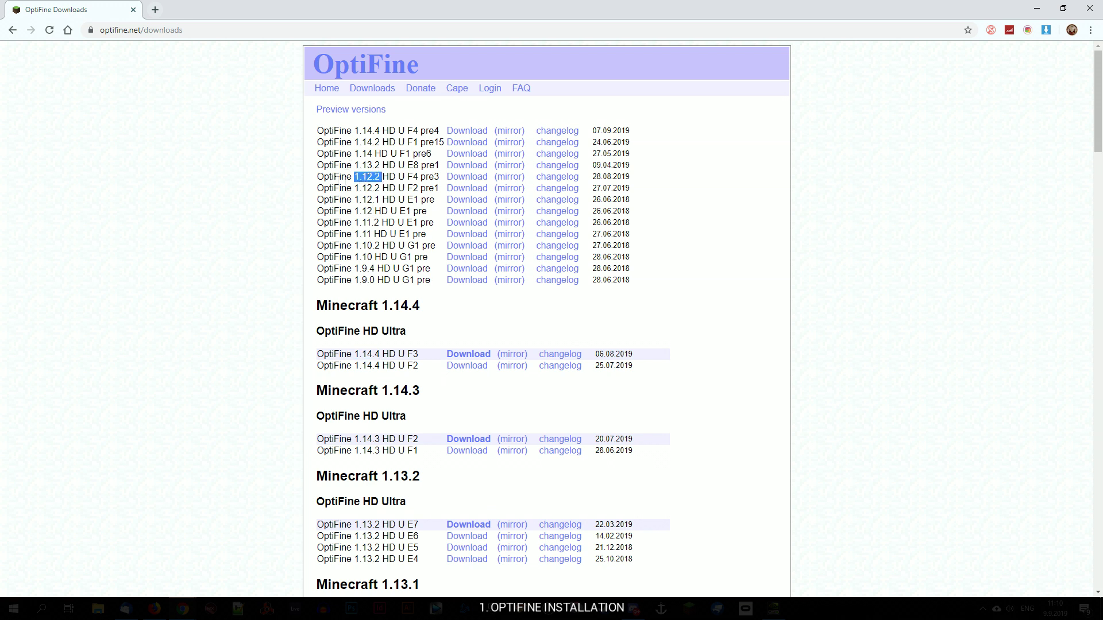
{"action": "left_click", "coordinate": [316, 182]}
{"action": "left_click_drag", "start_coordinate": [319, 177], "coordinate": [443, 181]}
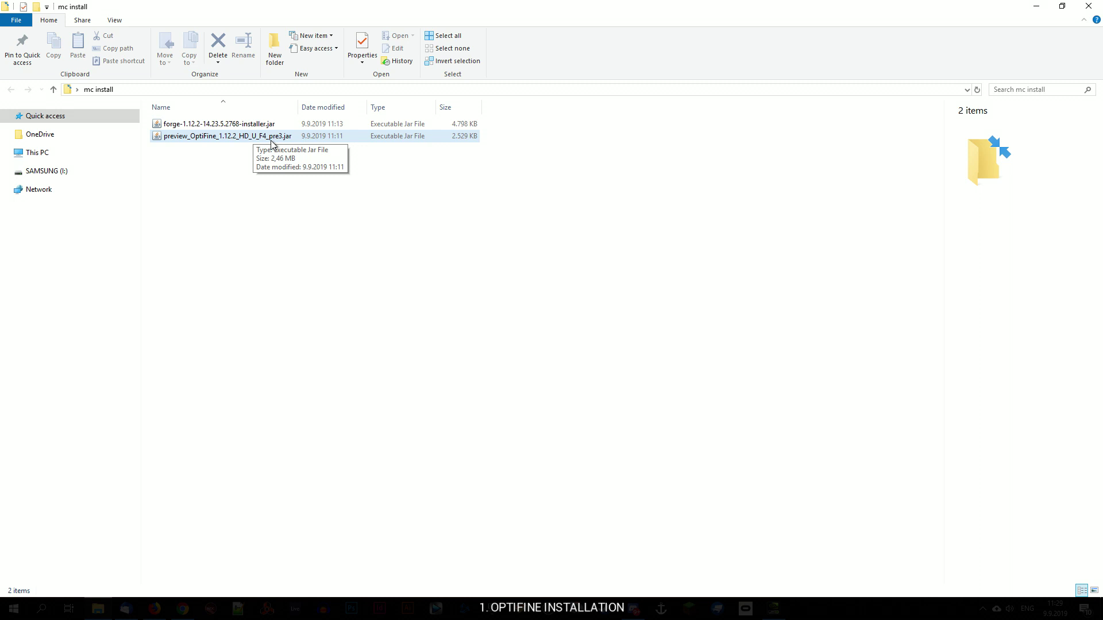
Run preview_OptiFine_1.12.2_HD_U_F4_pre3.jar and install OptiFine into the Minecraft folder.
{"action": "double_click", "coordinate": [229, 138]}
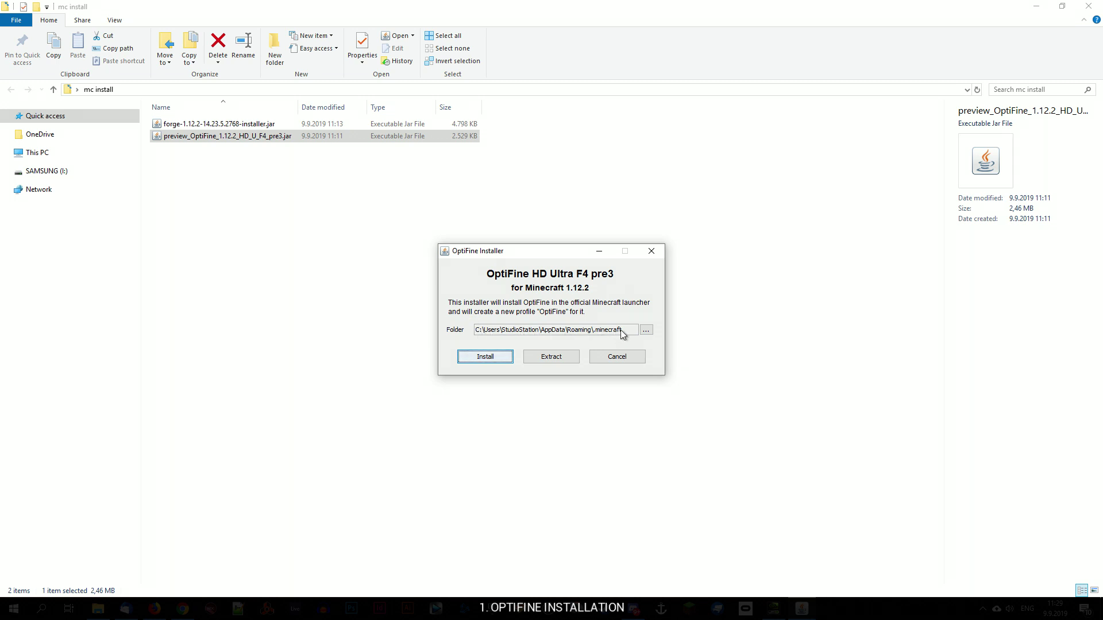
{"action": "left_click", "coordinate": [486, 357]}
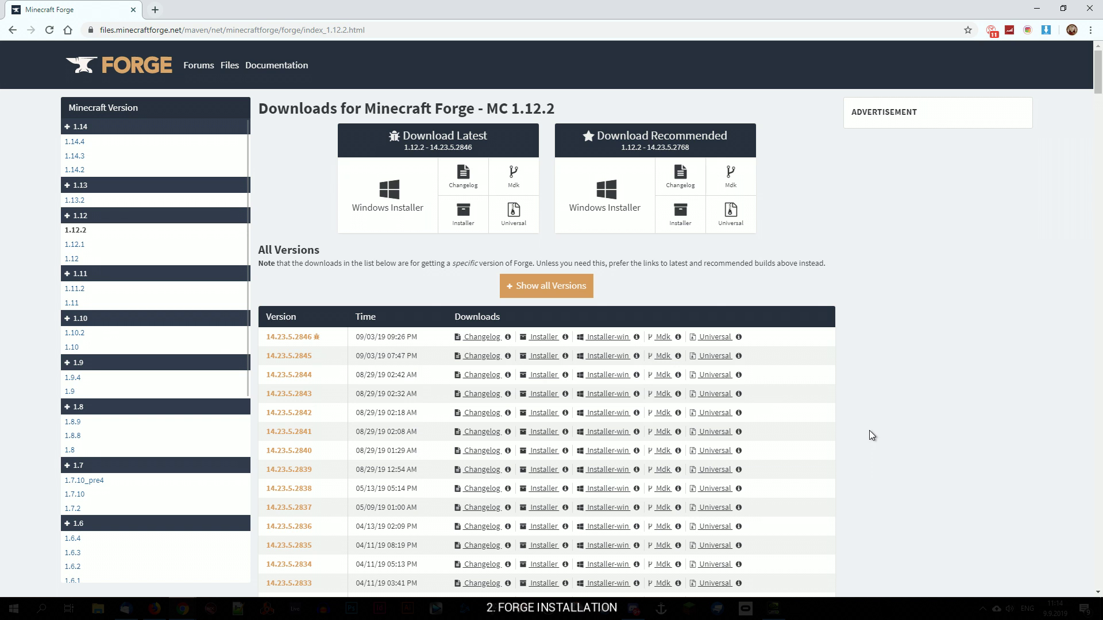
Highlight the recommended Forge version 1.12.2 - 14.23.5.2768 on the downloads page.
{"action": "triple_click", "coordinate": [688, 150]}
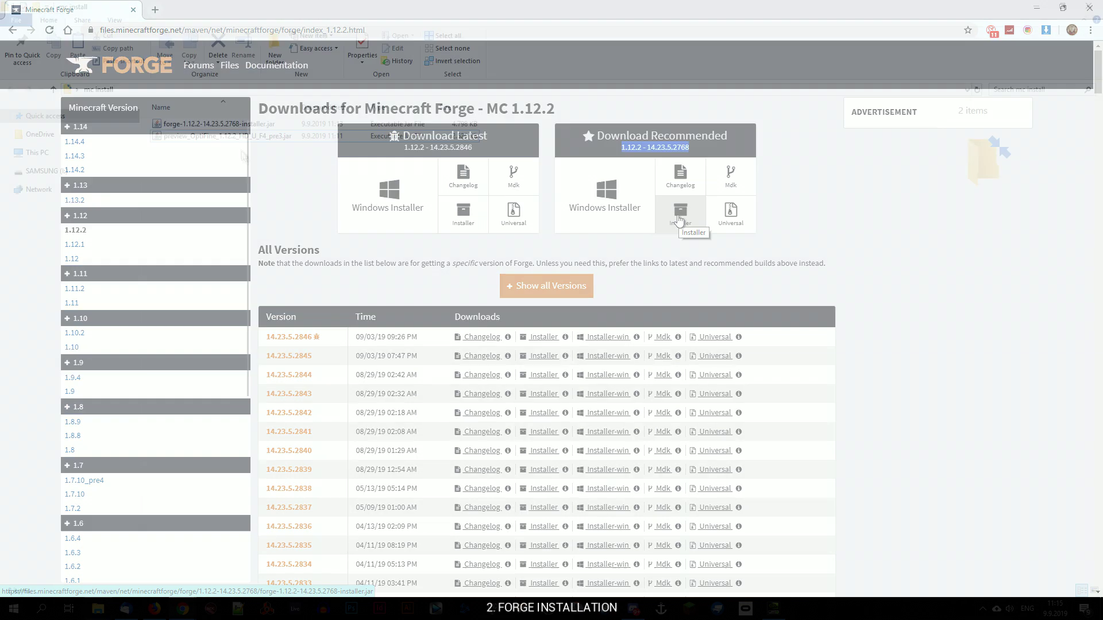
Run the forge-1.12.2-14.23.5.2768 installer, install the client profile and acknowledge completion.
{"action": "left_click", "coordinate": [174, 124]}
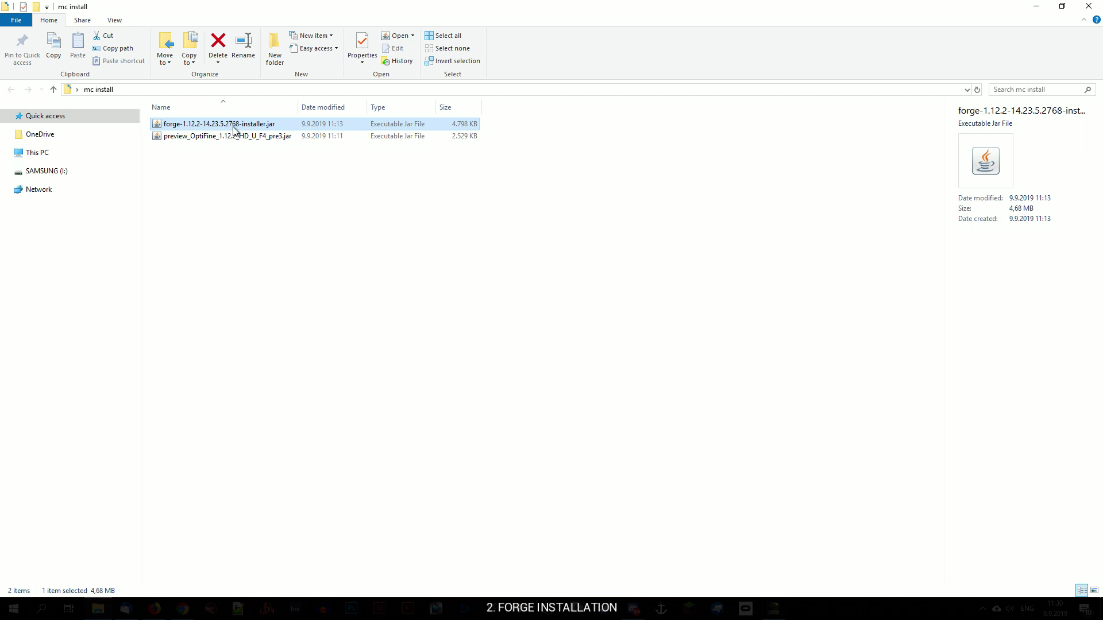
{"action": "double_click", "coordinate": [211, 126]}
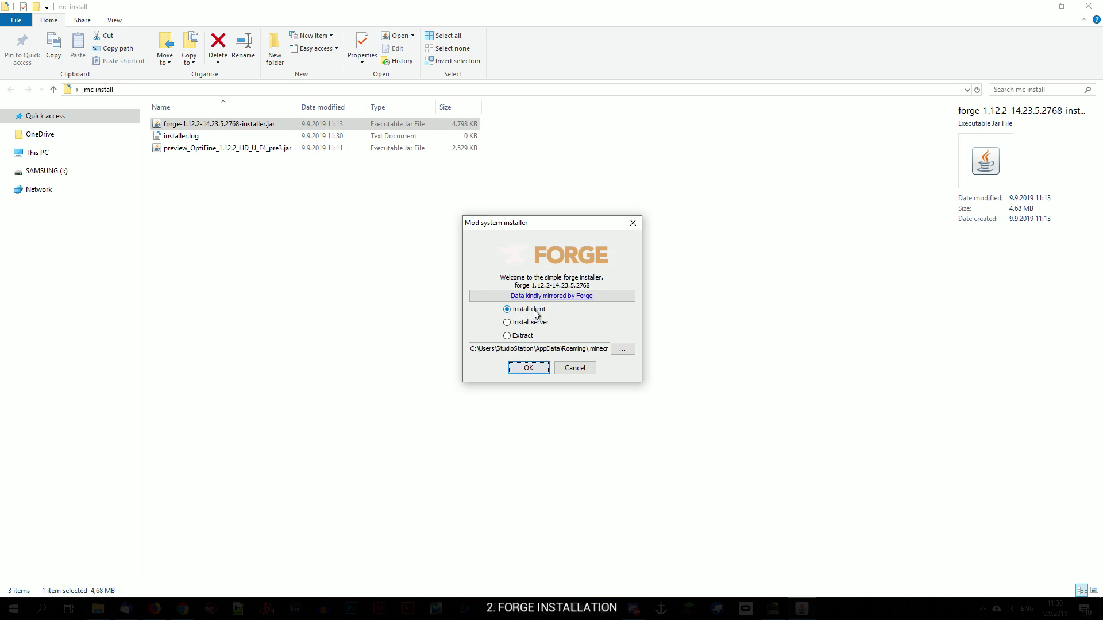
{"action": "left_click", "coordinate": [527, 369]}
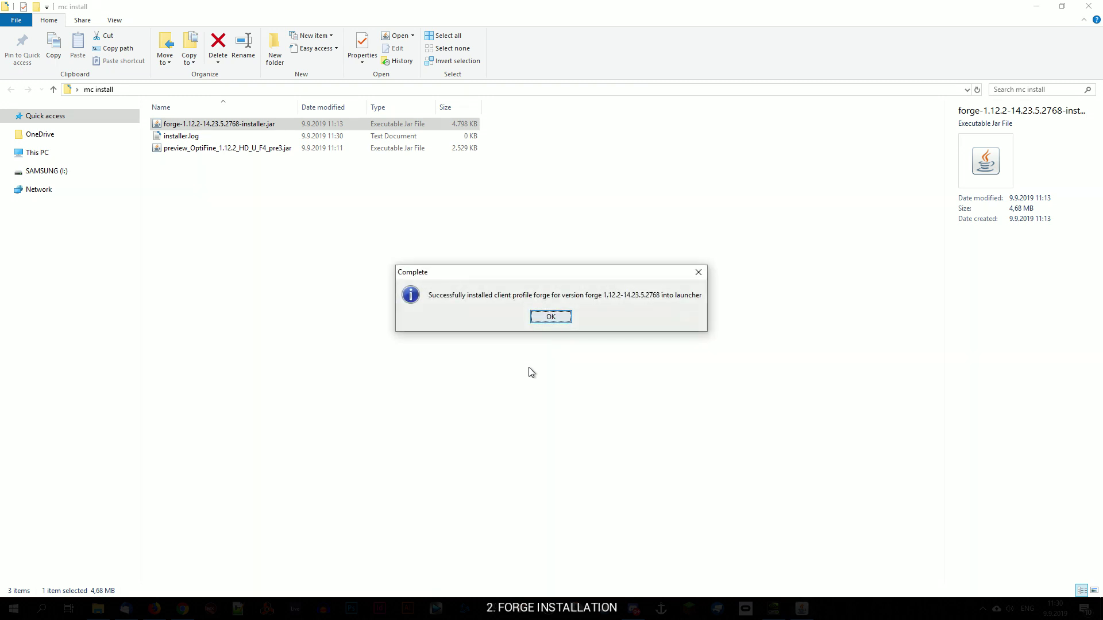
{"action": "left_click", "coordinate": [553, 321]}
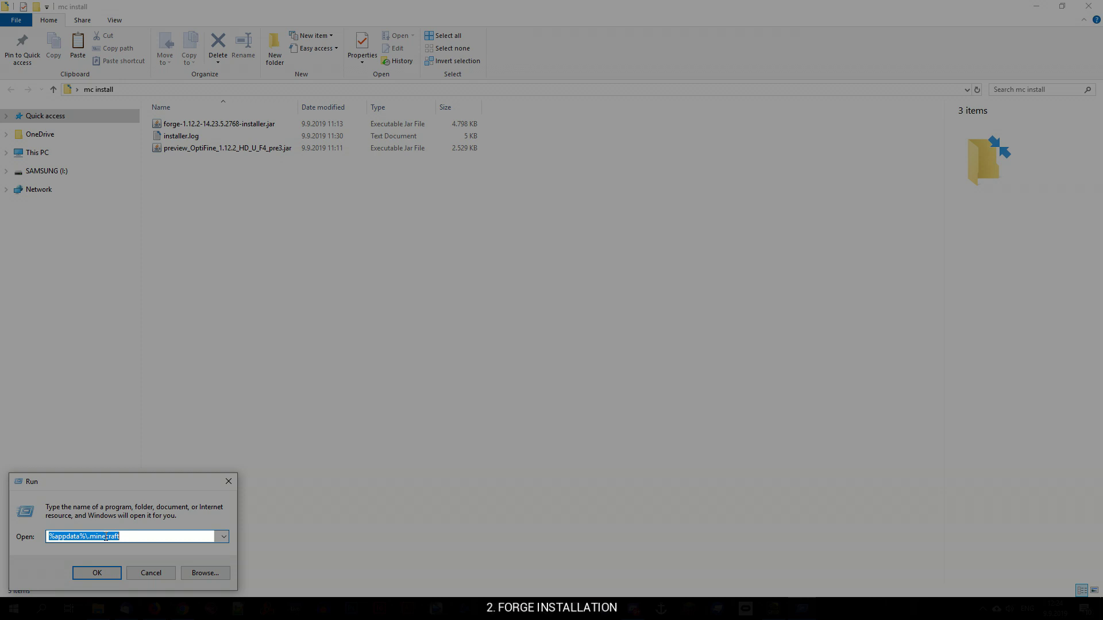
Open %appdata%\.minecraft and create a new folder named mods inside it.
{"action": "key", "text": "Return"}
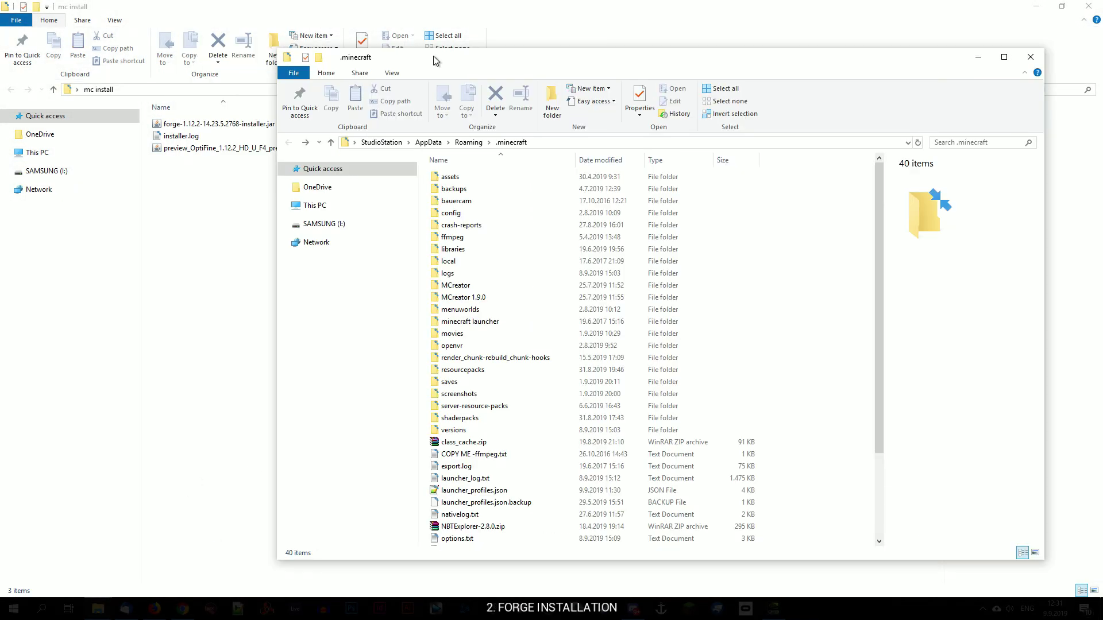
{"action": "right_click", "coordinate": [832, 388]}
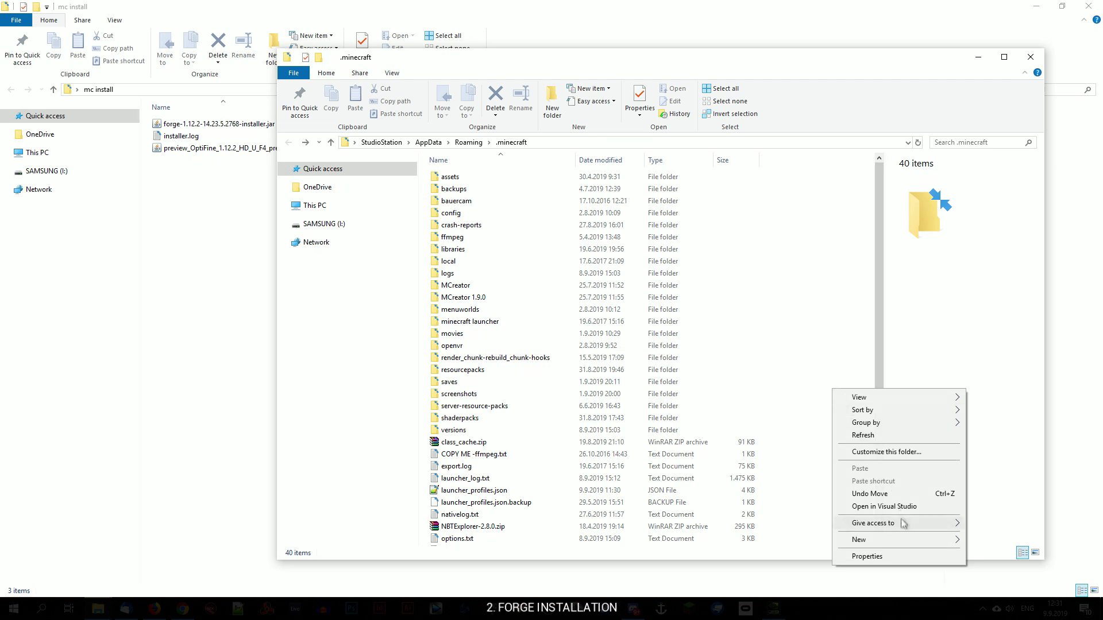
{"action": "mouse_move", "coordinate": [902, 540]}
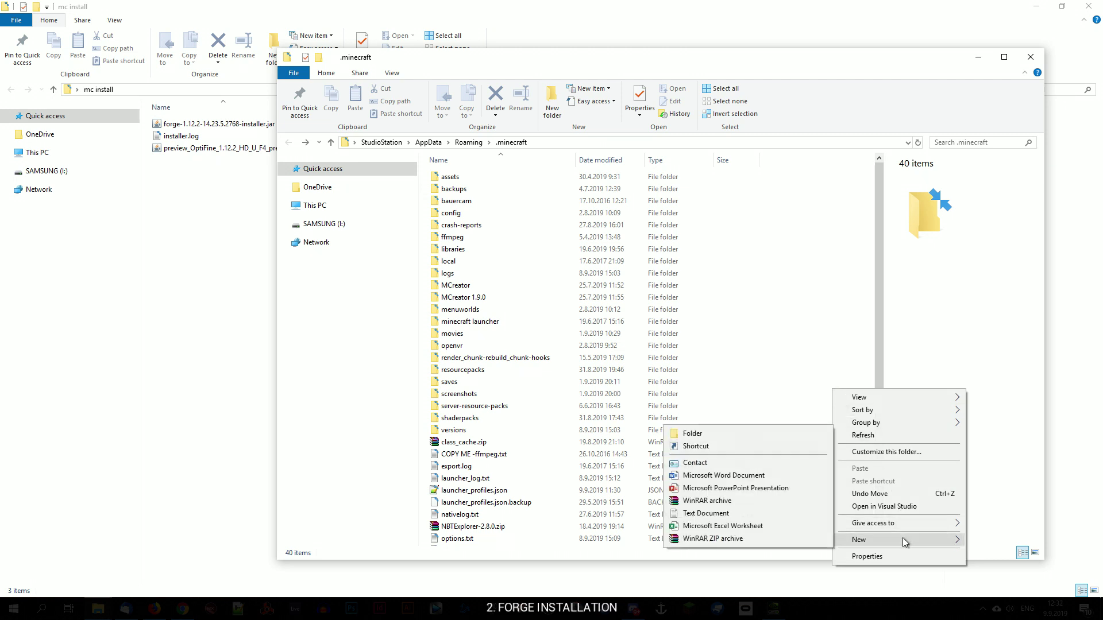
{"action": "left_click", "coordinate": [693, 434]}
{"action": "type", "text": "mods"}
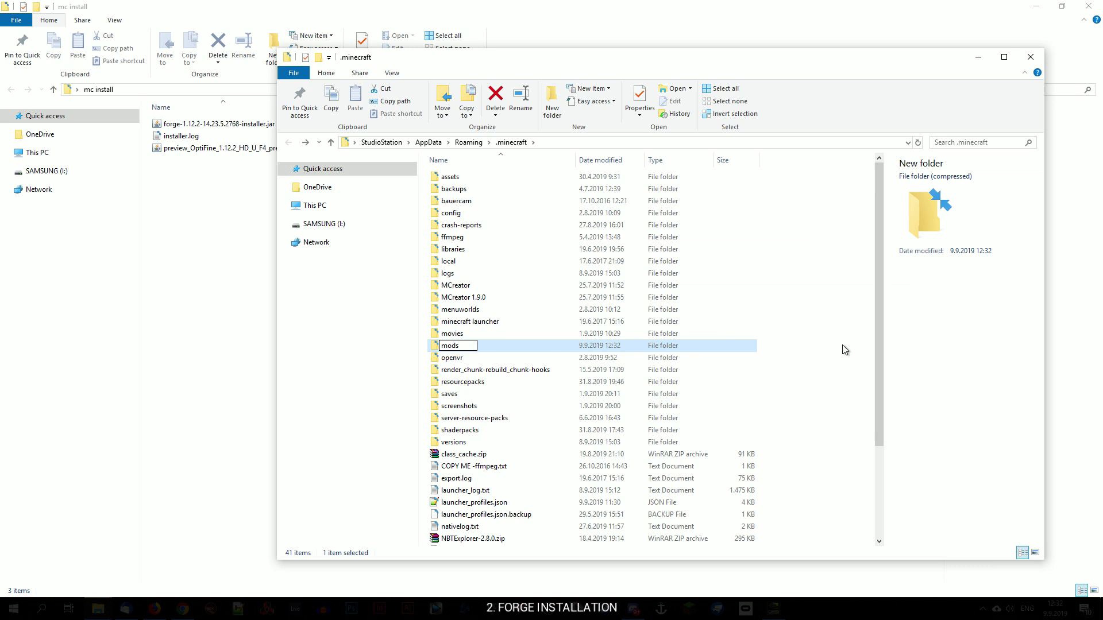
{"action": "key", "text": "Return"}
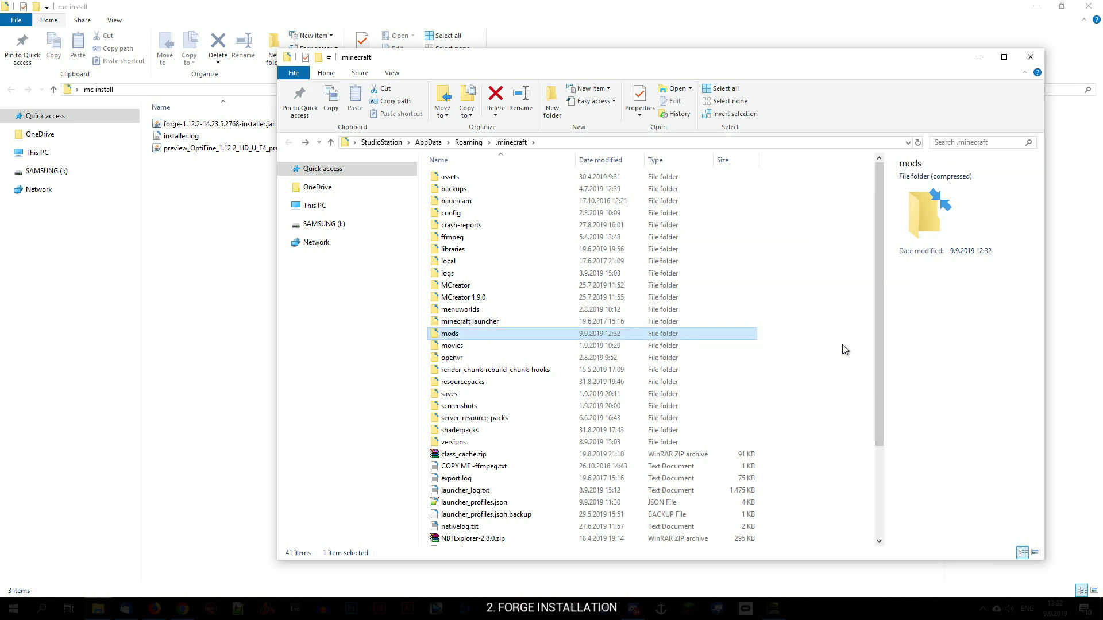
Copy preview_OptiFine_1.12.2_HD_U_F4_pre3.jar from mc install into the mods folder.
{"action": "double_click", "coordinate": [459, 334]}
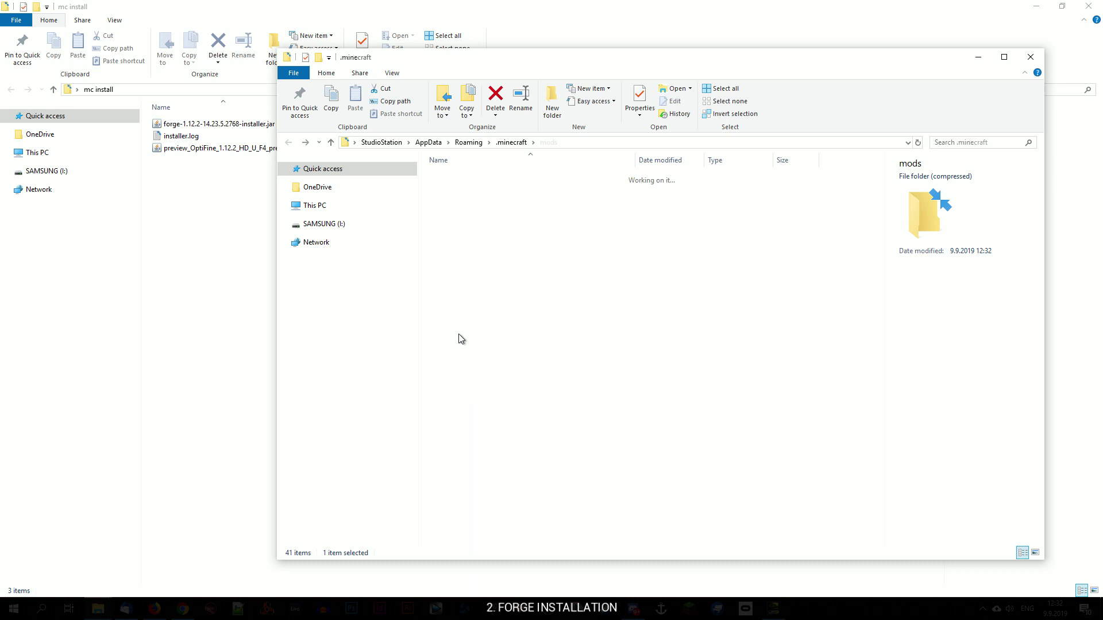
{"action": "left_click", "coordinate": [184, 155]}
{"action": "double_click", "coordinate": [209, 155]}
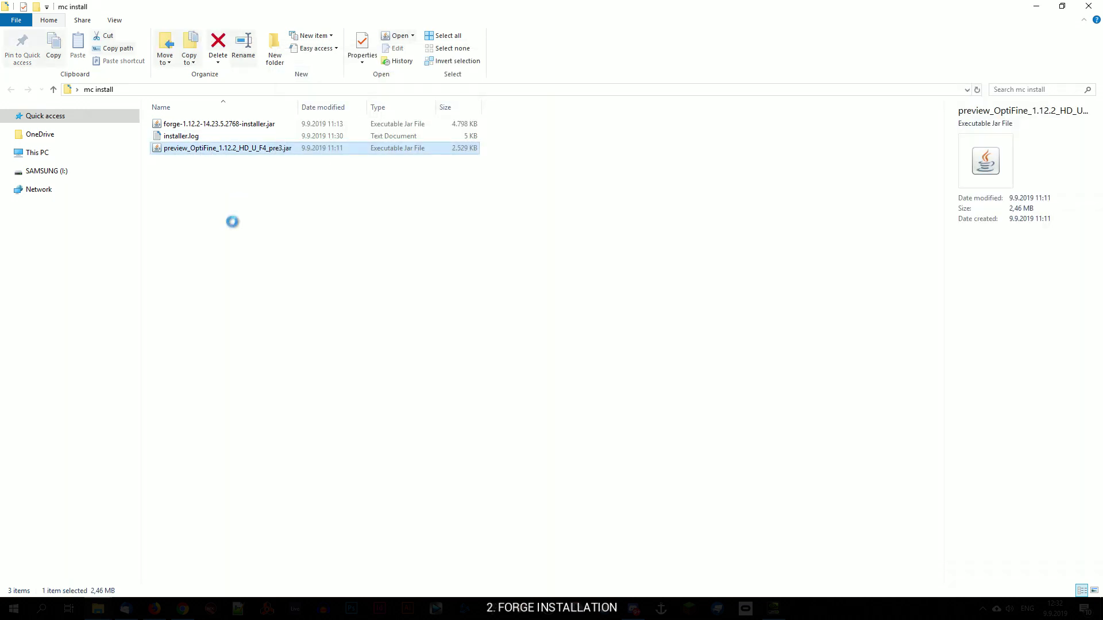
{"action": "right_click", "coordinate": [208, 149]}
{"action": "left_click", "coordinate": [246, 420]}
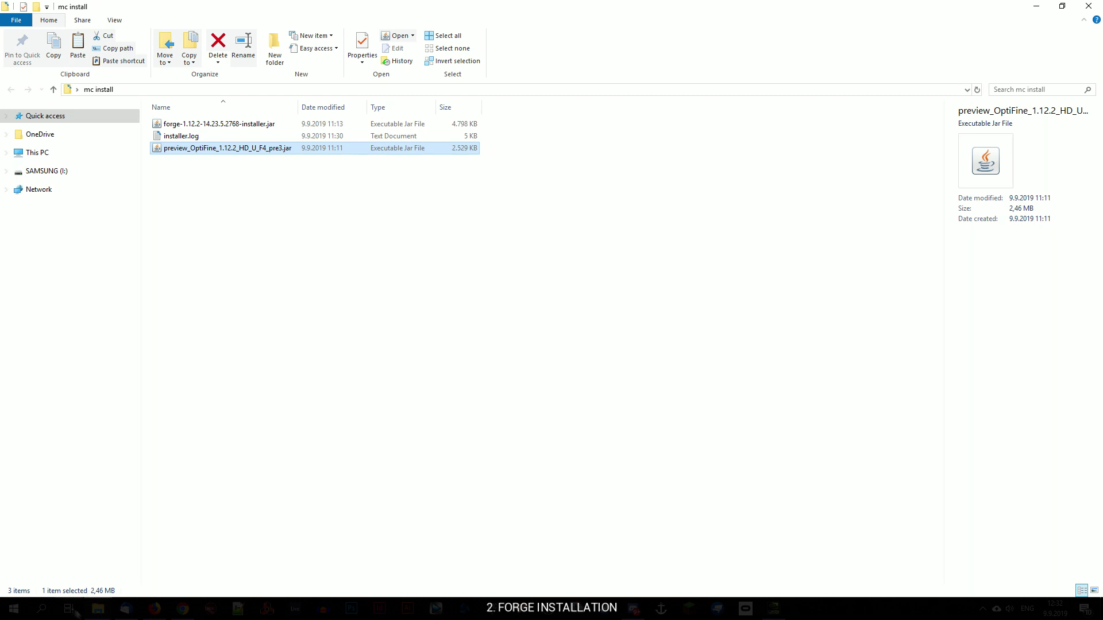
{"action": "mouse_move", "coordinate": [98, 608]}
{"action": "left_click", "coordinate": [173, 551]}
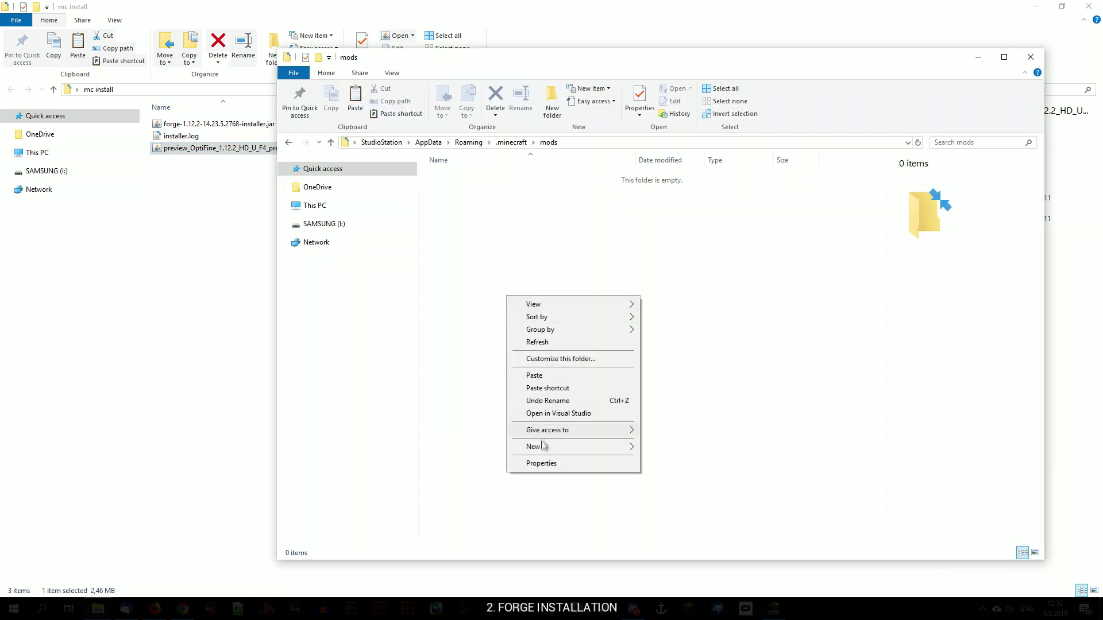
{"action": "left_click", "coordinate": [534, 376]}
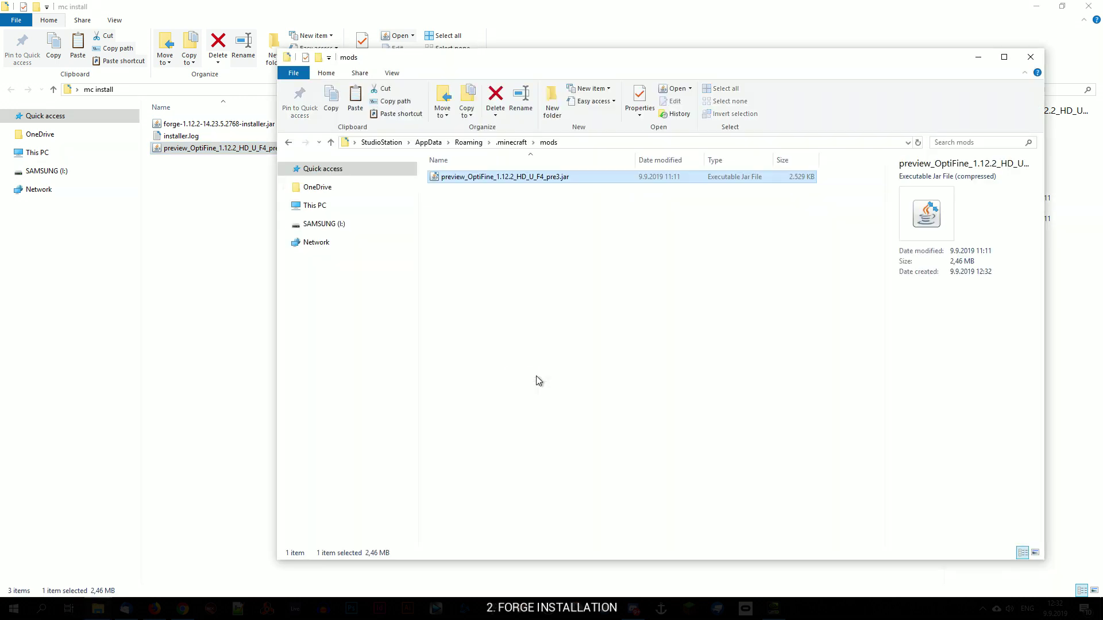
{"action": "left_click", "coordinate": [536, 376]}
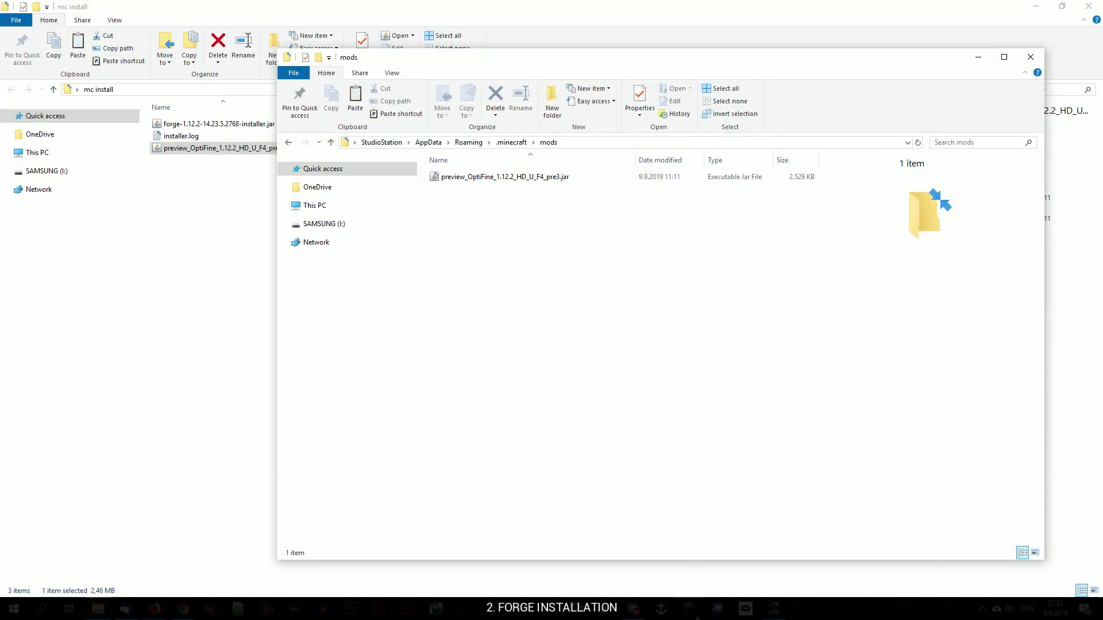
Launch Minecraft from the launcher with the 1.12.2-Forge installation selected.
{"action": "left_click", "coordinate": [690, 609]}
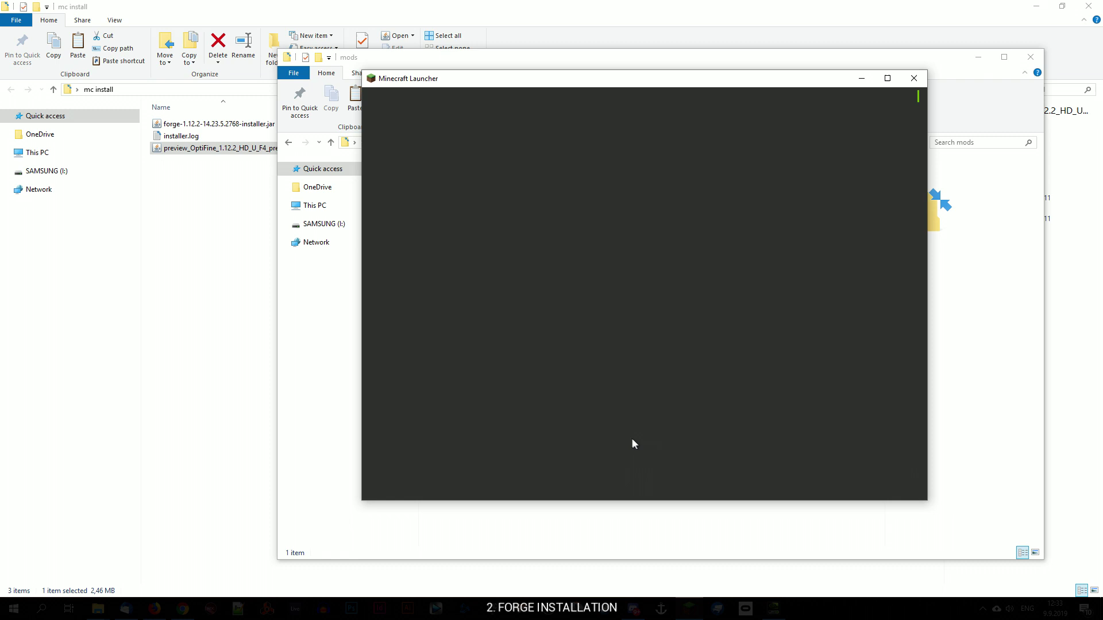
{"action": "left_click", "coordinate": [614, 489]}
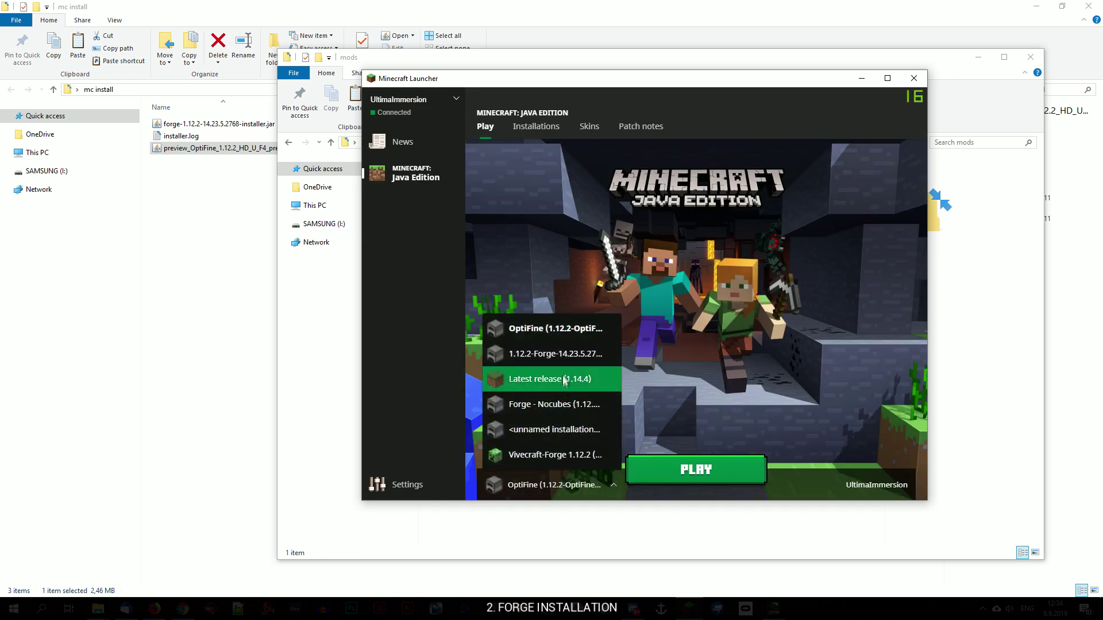
{"action": "left_click", "coordinate": [562, 355]}
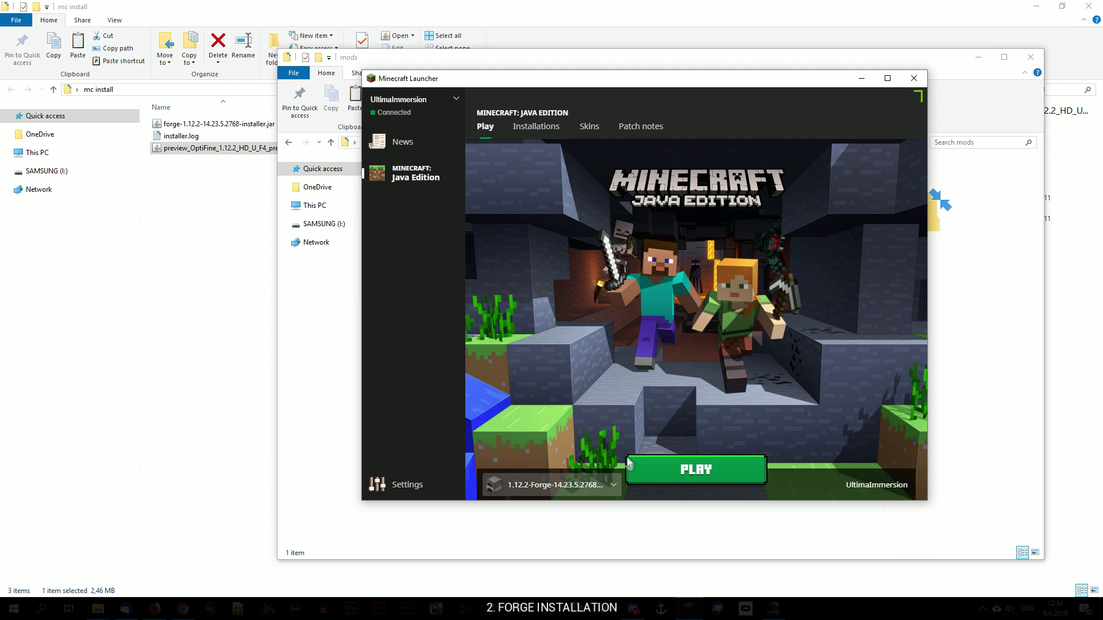
{"action": "left_click", "coordinate": [696, 472]}
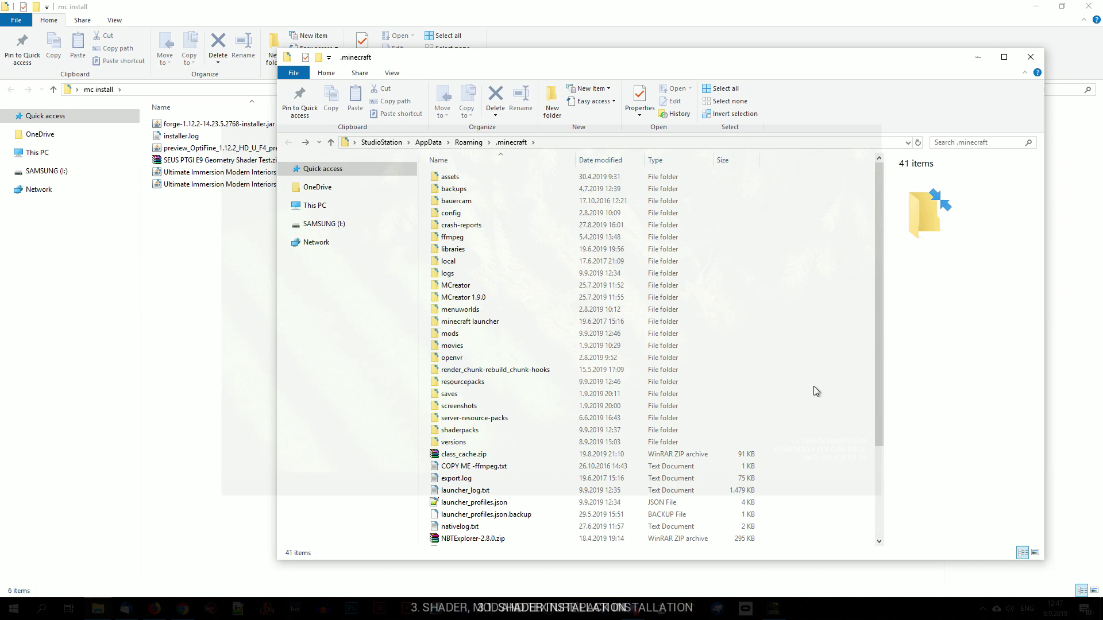
Cut SEUS PTGI E9 Geometry Shader Test.zip from mc install and paste it into shaderpacks.
{"action": "double_click", "coordinate": [462, 433]}
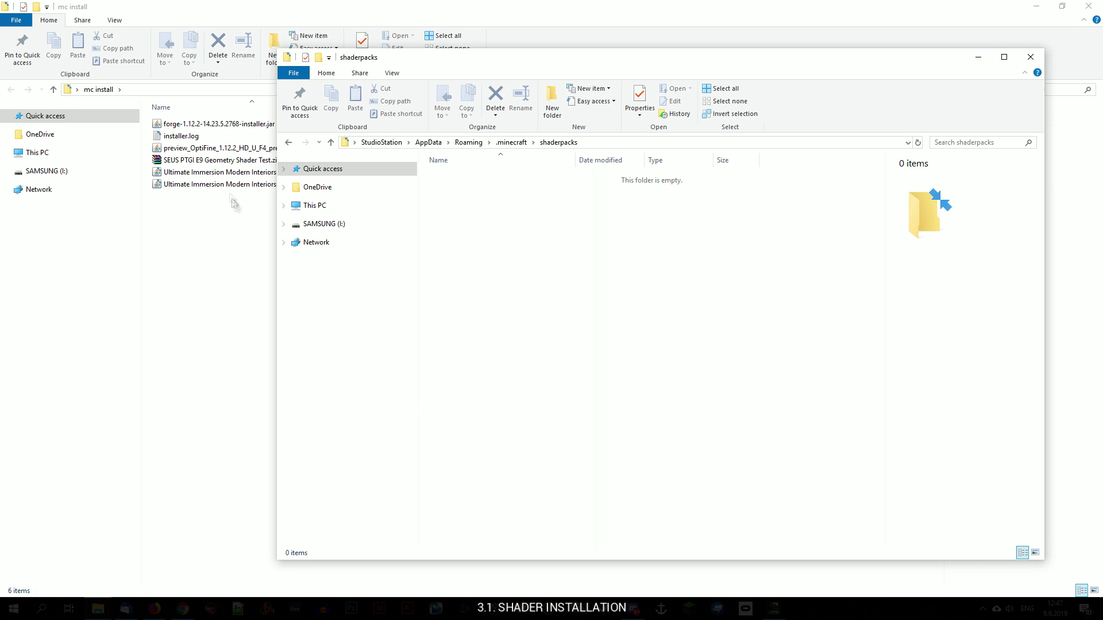
{"action": "left_click", "coordinate": [212, 168]}
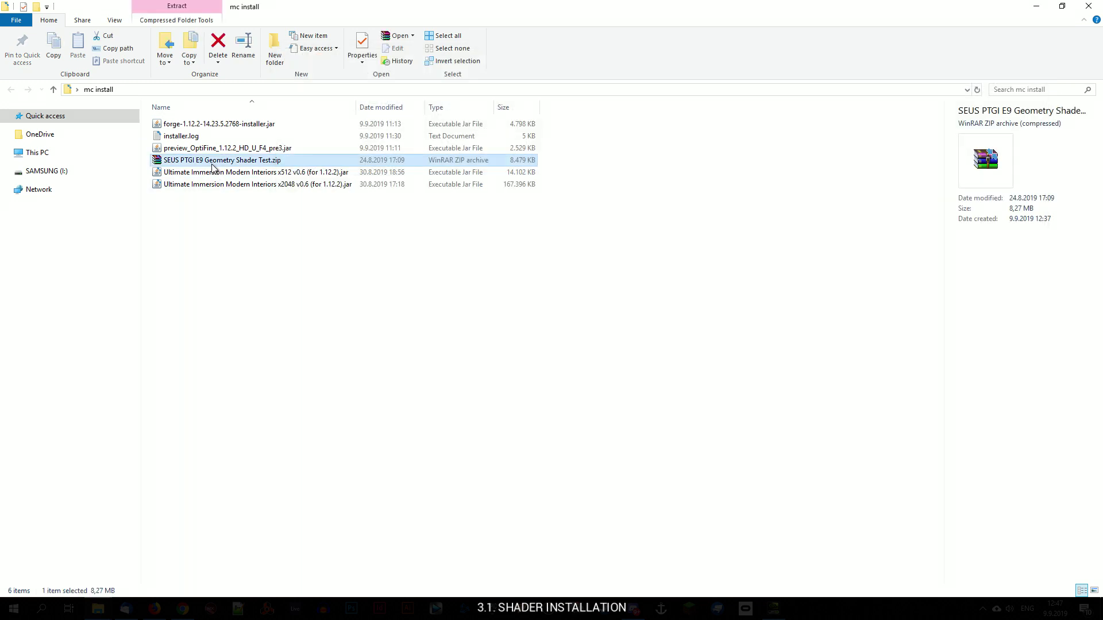
{"action": "right_click", "coordinate": [213, 167]}
{"action": "left_click", "coordinate": [240, 418]}
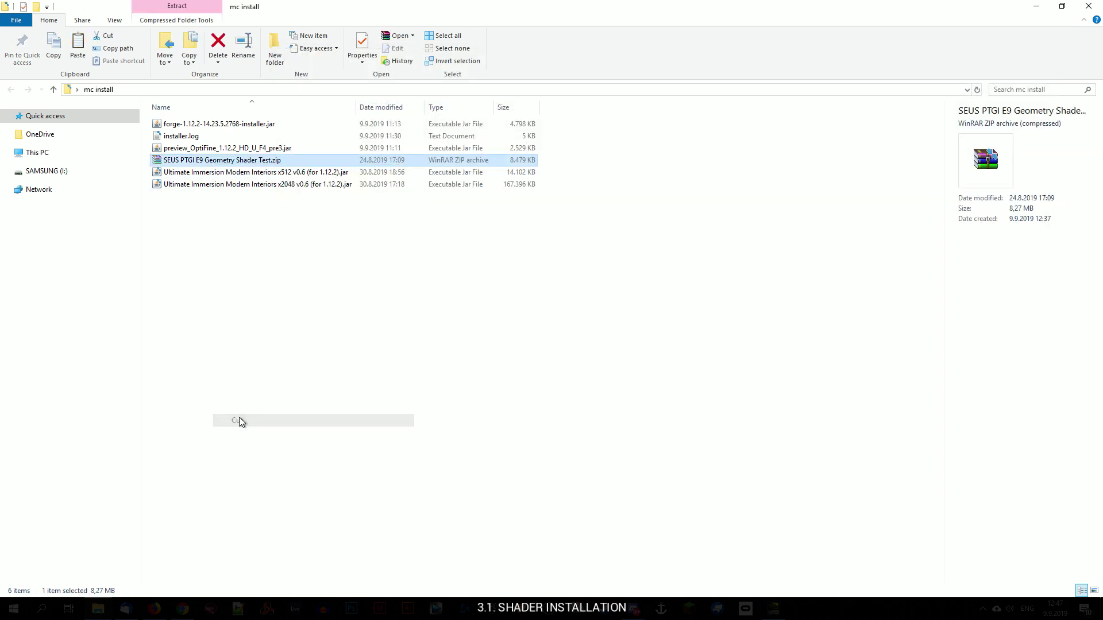
{"action": "mouse_move", "coordinate": [97, 609]}
{"action": "left_click", "coordinate": [155, 568]}
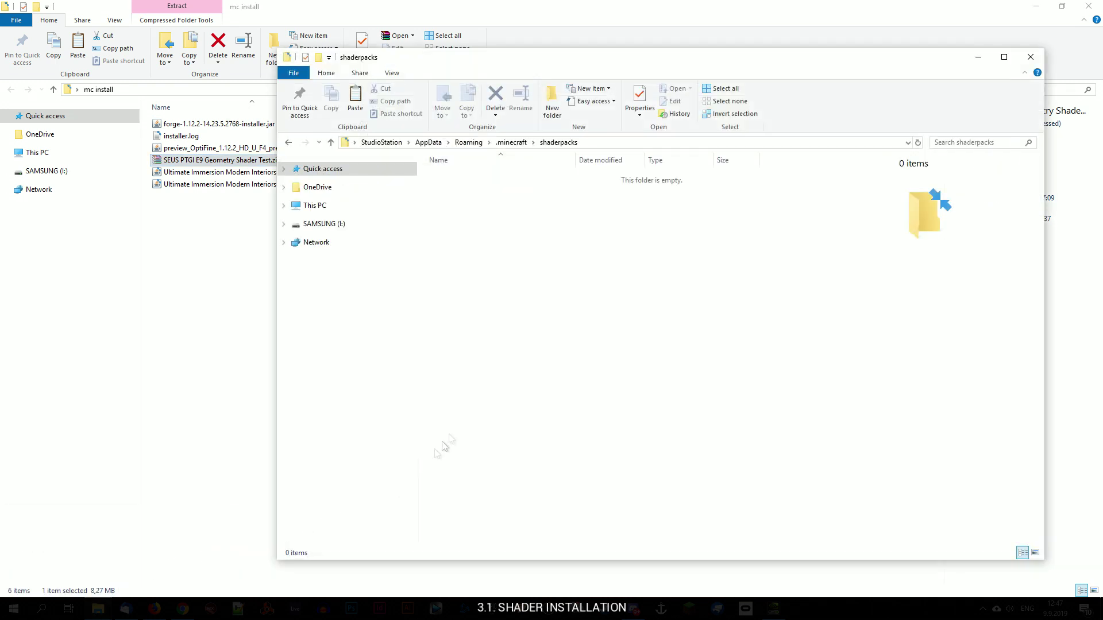
{"action": "right_click", "coordinate": [516, 277]}
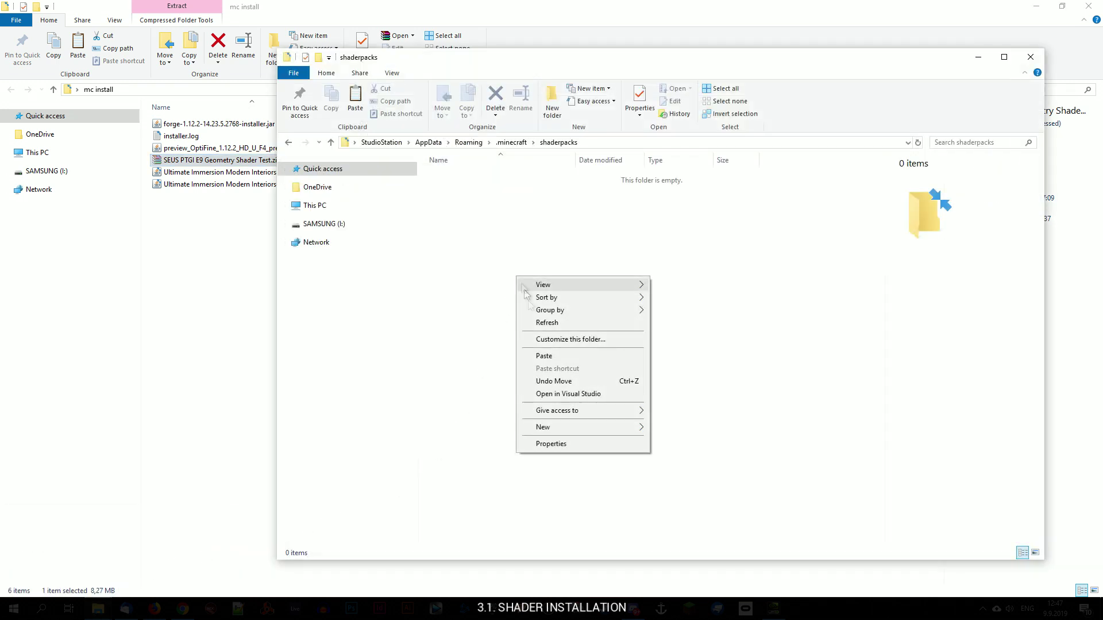
{"action": "left_click", "coordinate": [543, 356]}
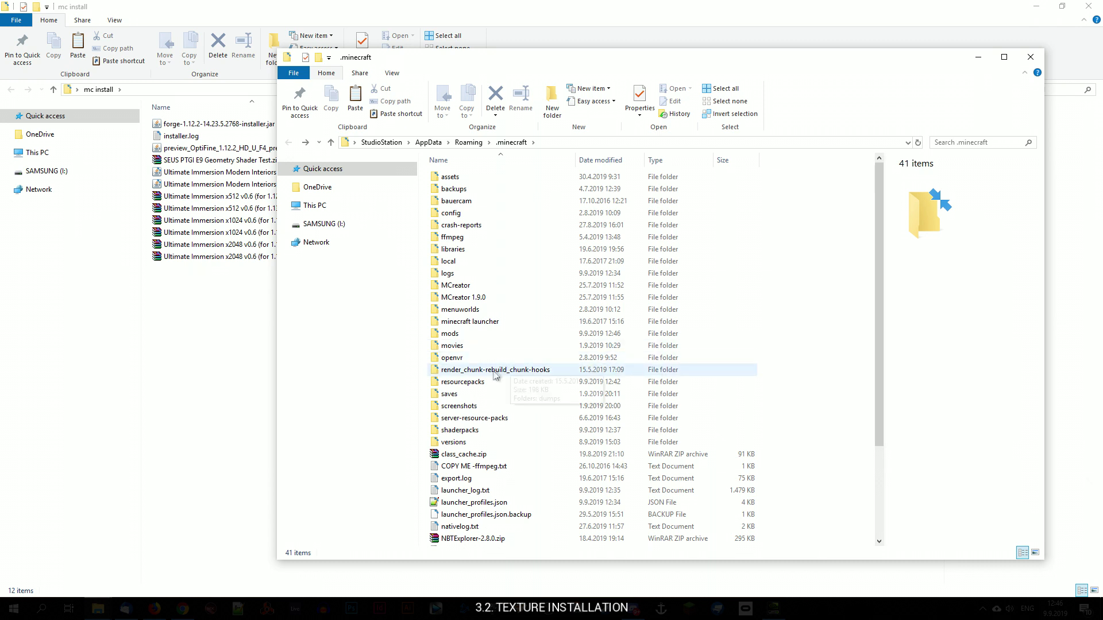
Cut the six Ultimate Immersion texture zips from mc install and paste them into resourcepacks.
{"action": "double_click", "coordinate": [481, 383]}
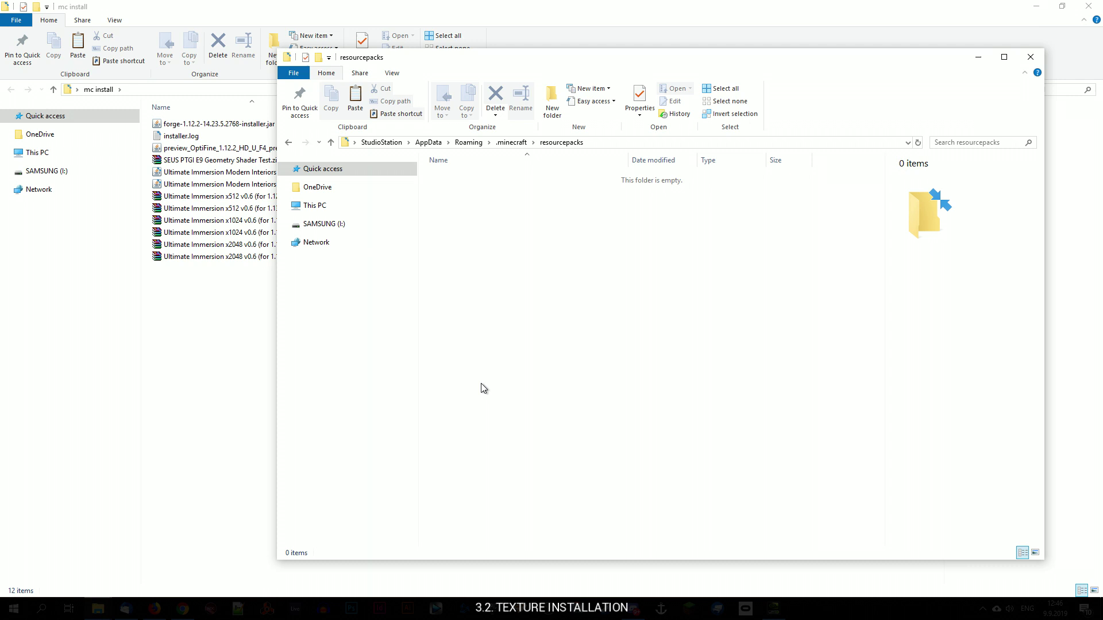
{"action": "left_click", "coordinate": [176, 337]}
{"action": "left_click", "coordinate": [186, 201]}
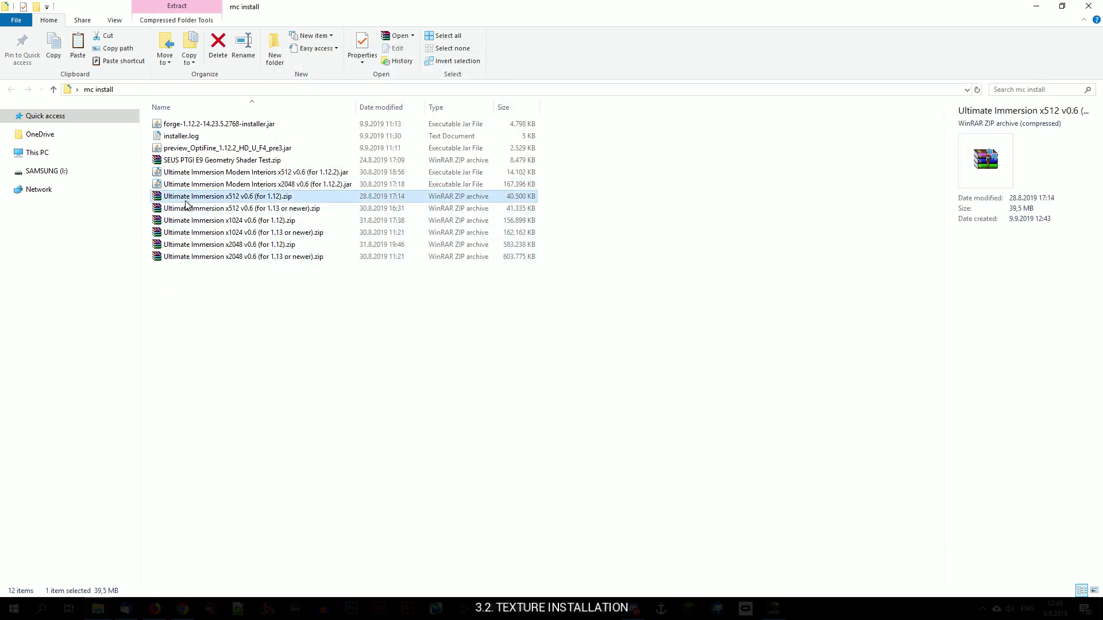
{"action": "left_click", "coordinate": [193, 257], "text": "shift"}
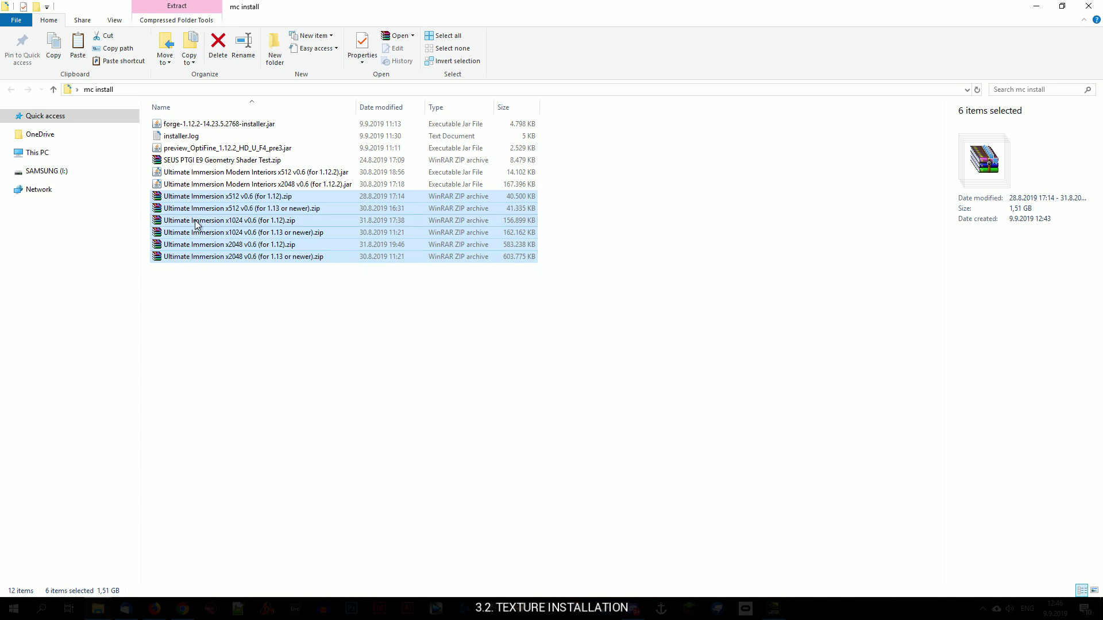
{"action": "right_click", "coordinate": [194, 258]}
{"action": "left_click", "coordinate": [220, 504]}
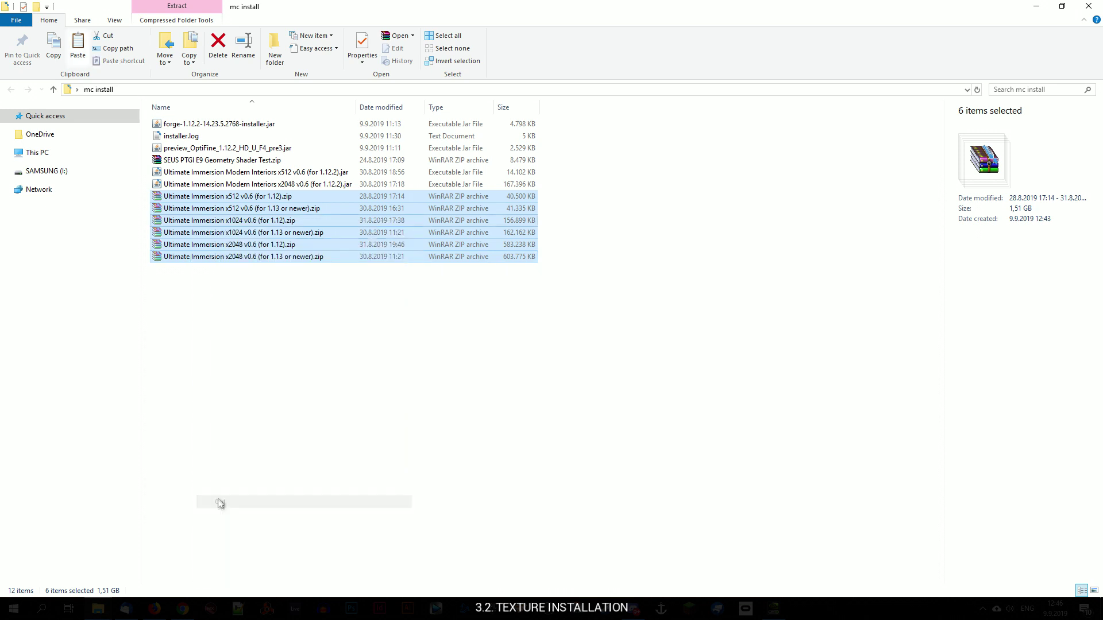
{"action": "mouse_move", "coordinate": [98, 611]}
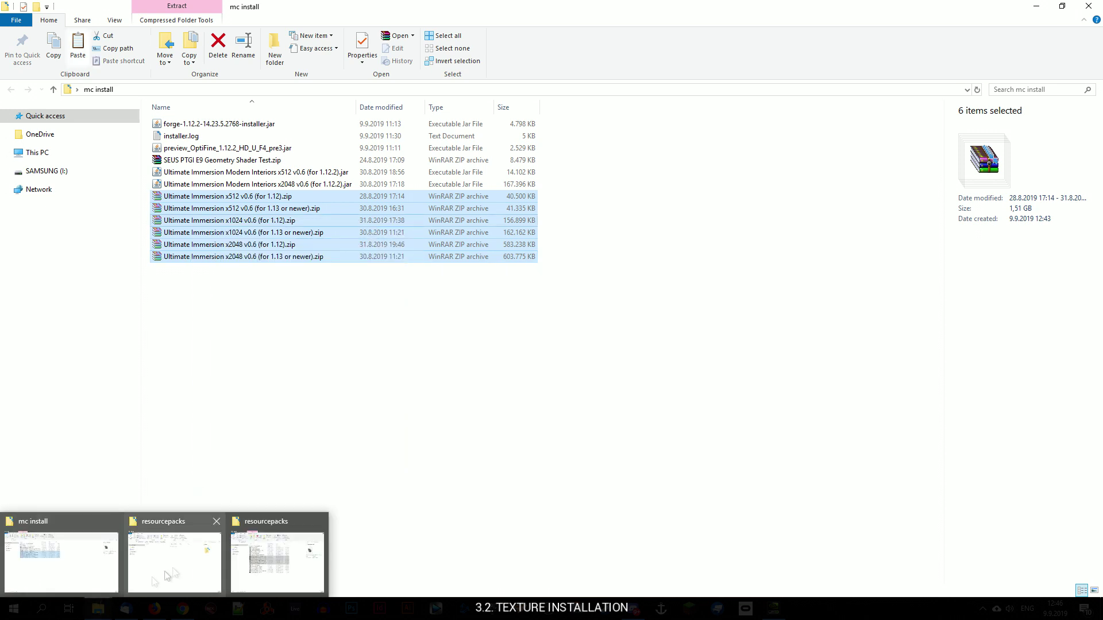
{"action": "left_click", "coordinate": [172, 570]}
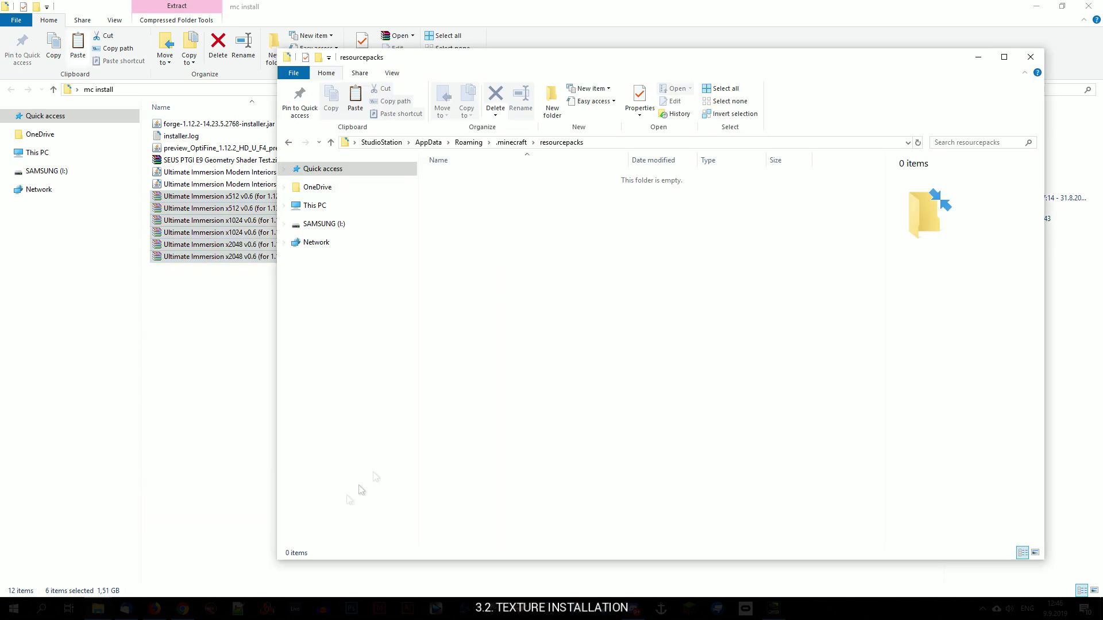
{"action": "right_click", "coordinate": [507, 272]}
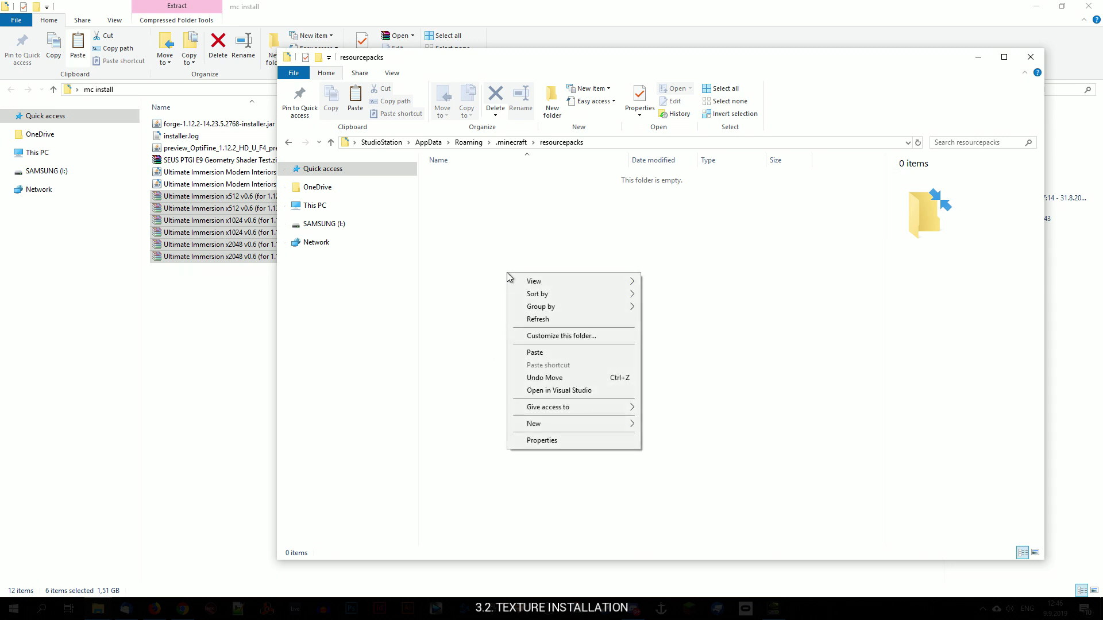
{"action": "left_click", "coordinate": [542, 353]}
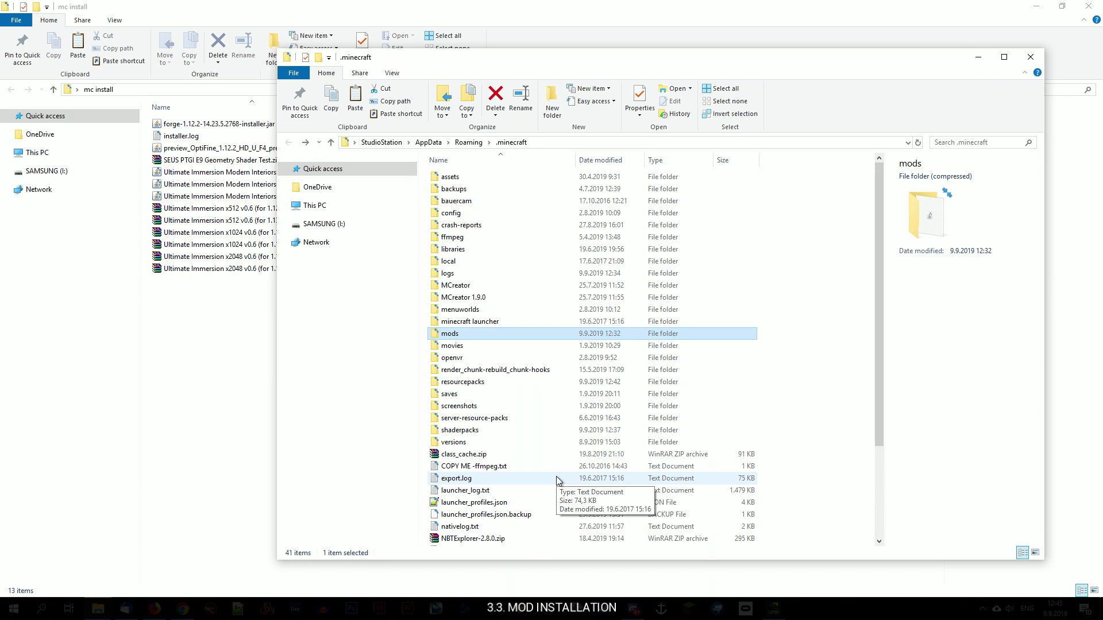
Open the mods folder and drag the Modern Interiors x1024 jar into it from mc install.
{"action": "double_click", "coordinate": [452, 339]}
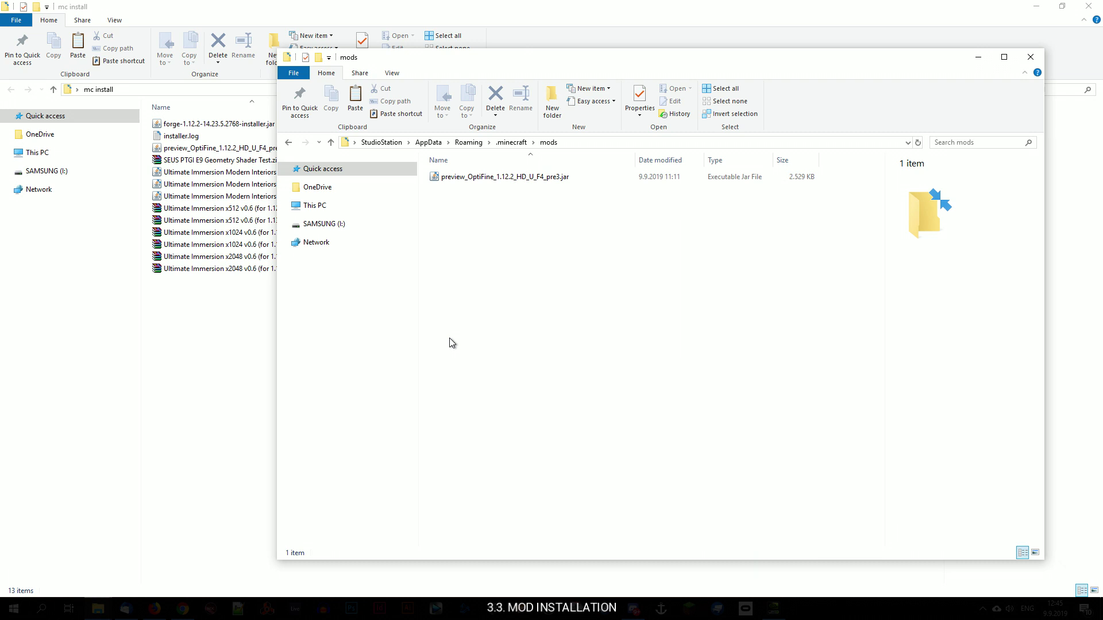
{"action": "left_click", "coordinate": [233, 323]}
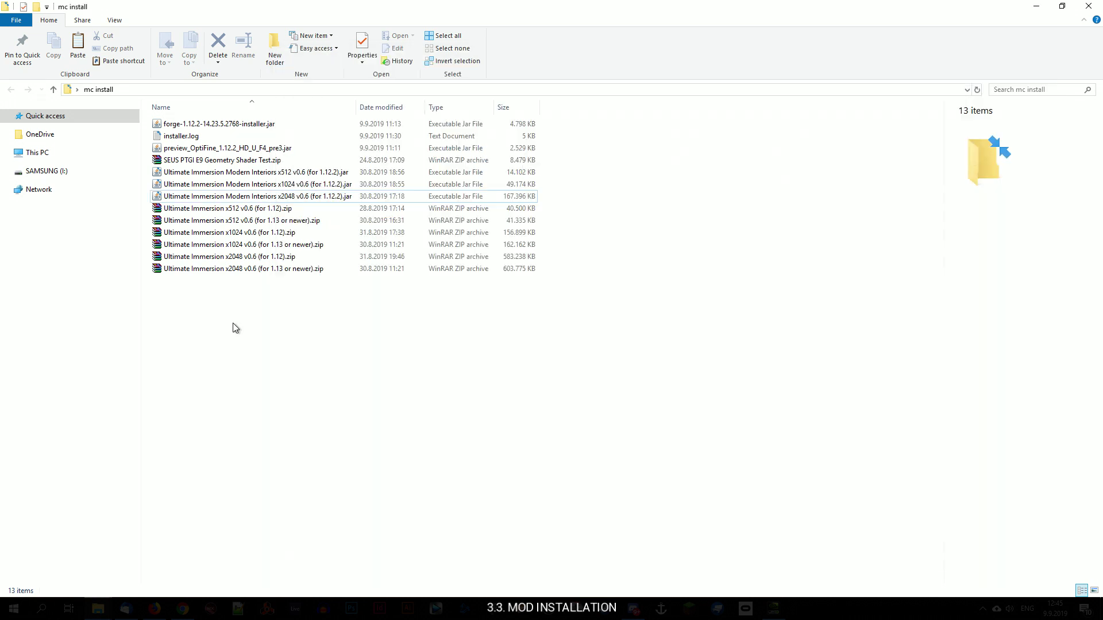
{"action": "left_click", "coordinate": [187, 176]}
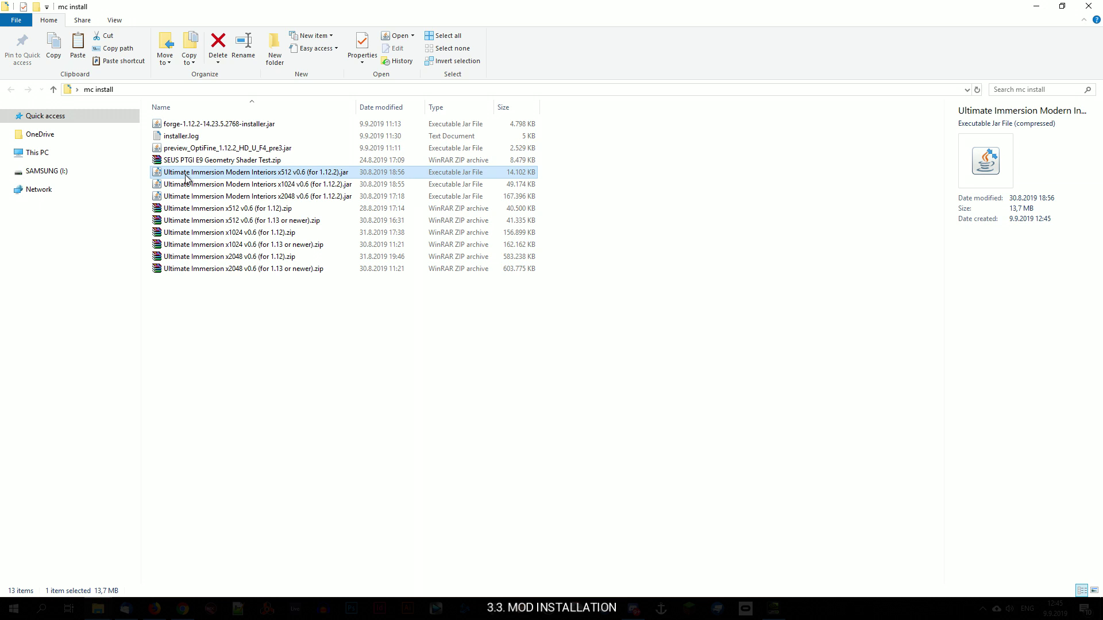
{"action": "left_click", "coordinate": [189, 185]}
{"action": "left_click", "coordinate": [188, 197]}
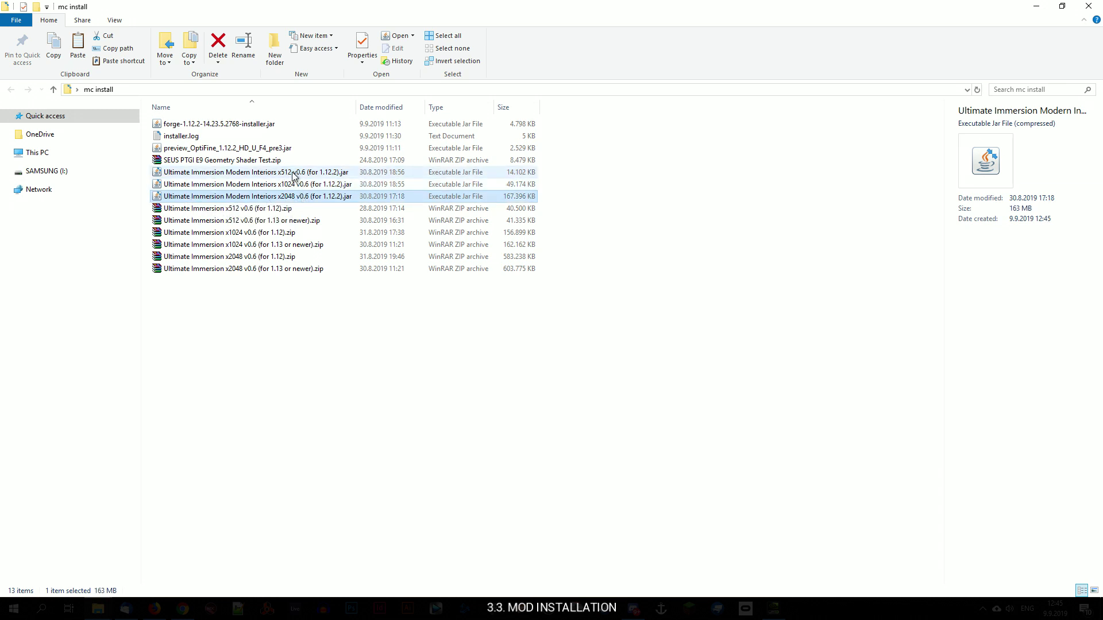
{"action": "left_click", "coordinate": [259, 185]}
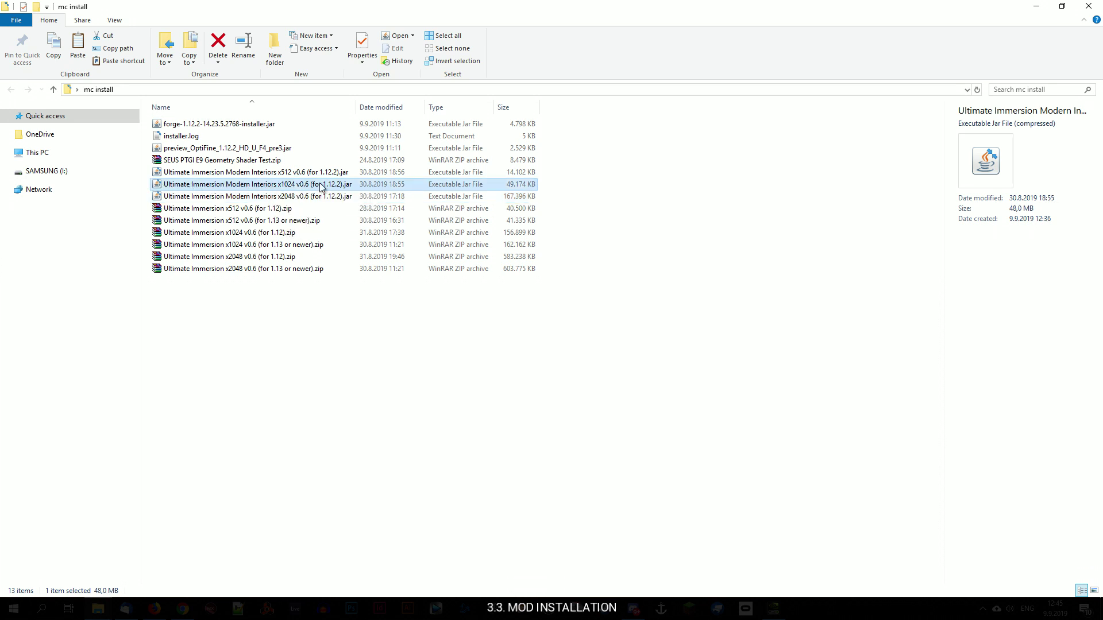
{"action": "left_click_drag", "start_coordinate": [320, 187], "coordinate": [538, 297]}
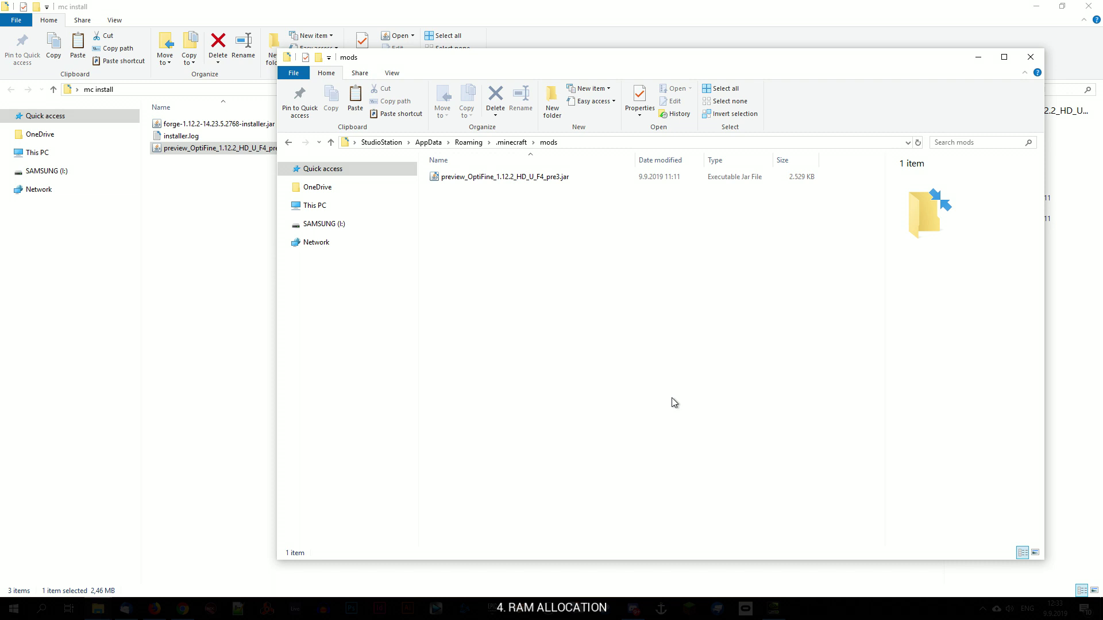
From the launcher's Installations list, open Edit for the 1.12.2-Forge-14.23.5.2768 installation.
{"action": "left_click", "coordinate": [689, 608]}
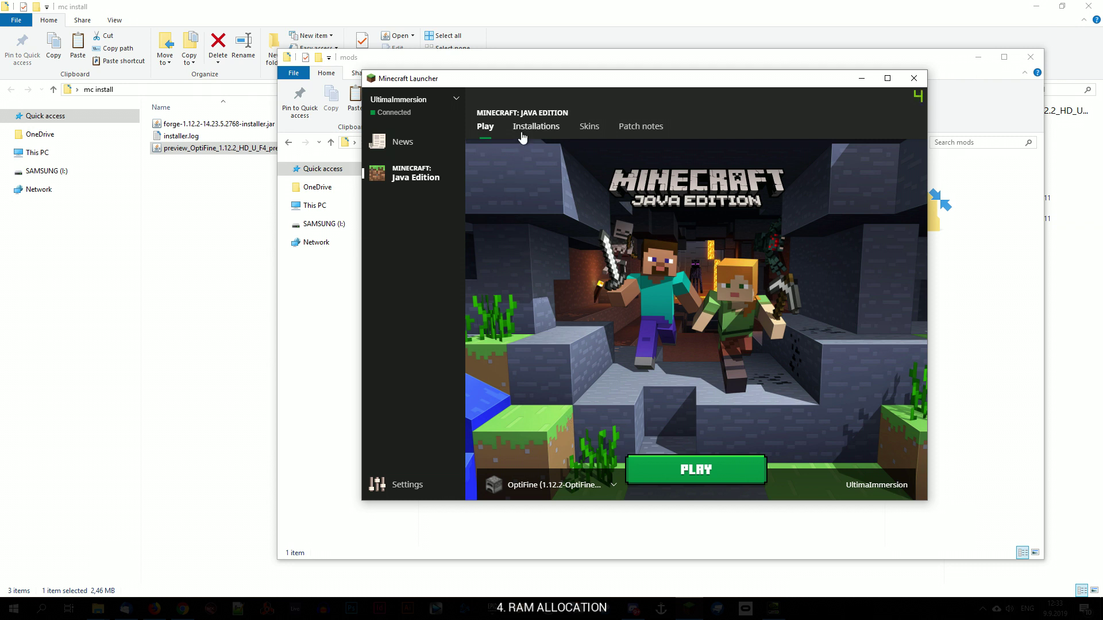
{"action": "left_click", "coordinate": [532, 130]}
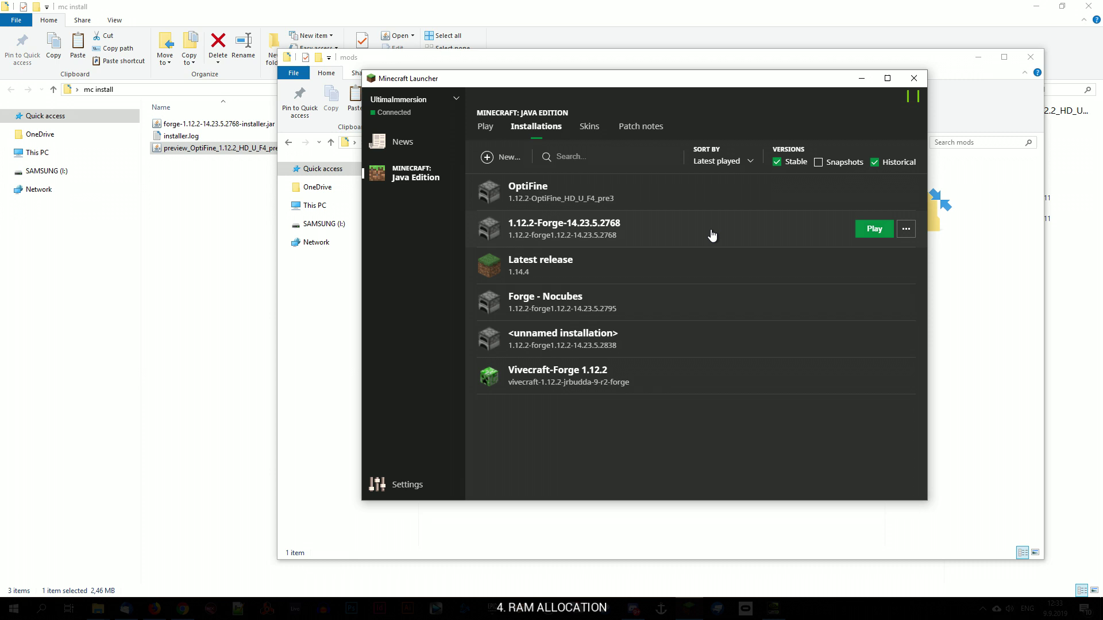
{"action": "left_click", "coordinate": [906, 229]}
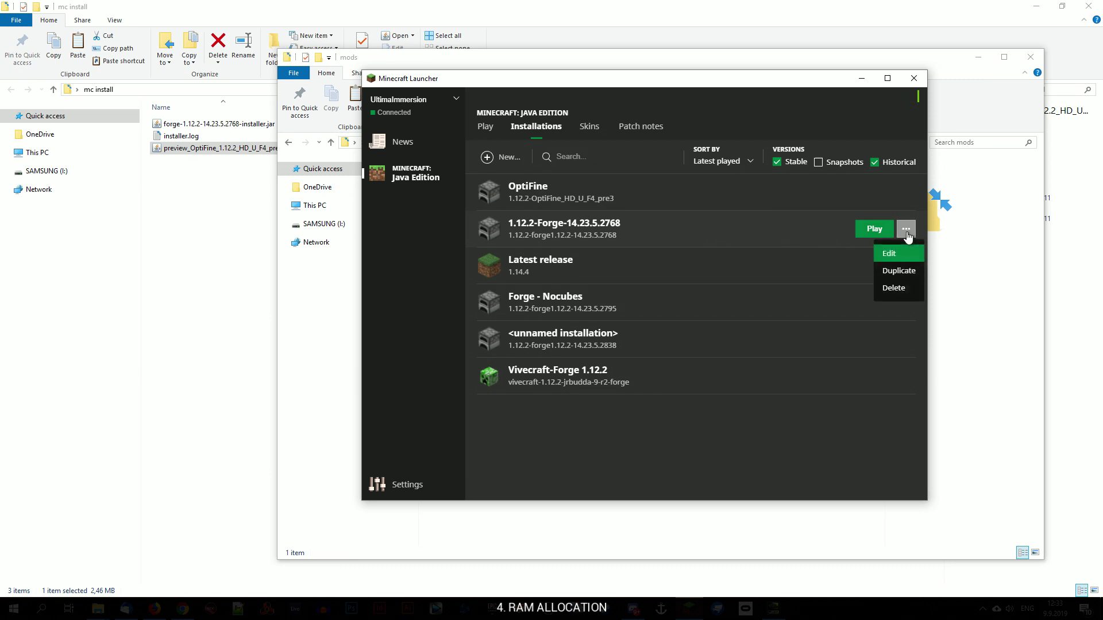
{"action": "left_click", "coordinate": [889, 254]}
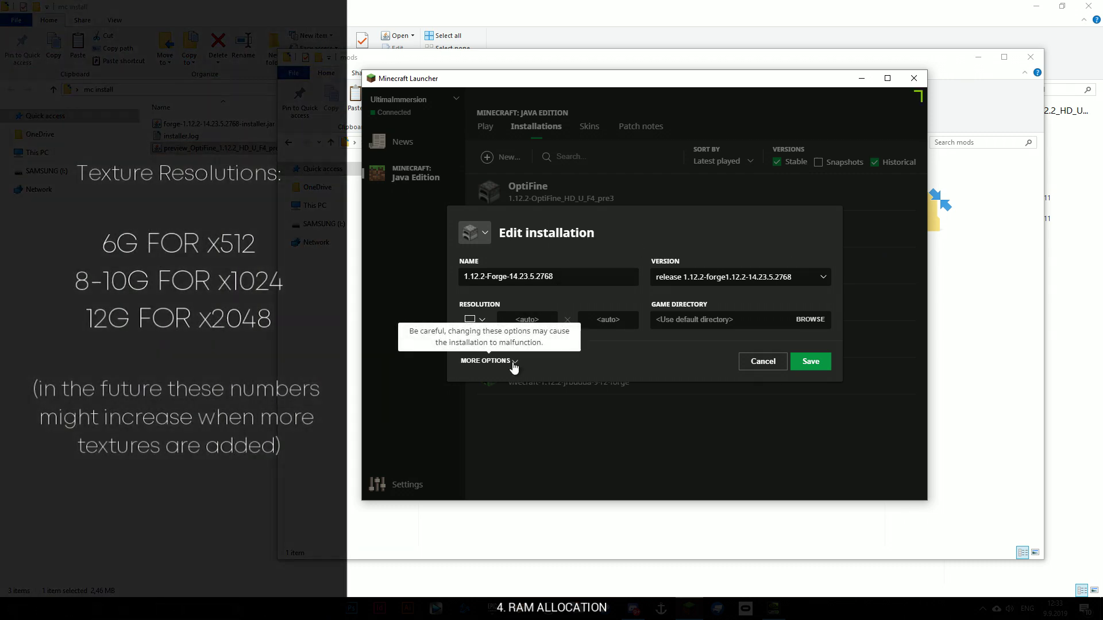
Change the Forge installation's JVM memory argument to -Xmx12G and save it.
{"action": "left_click", "coordinate": [513, 361]}
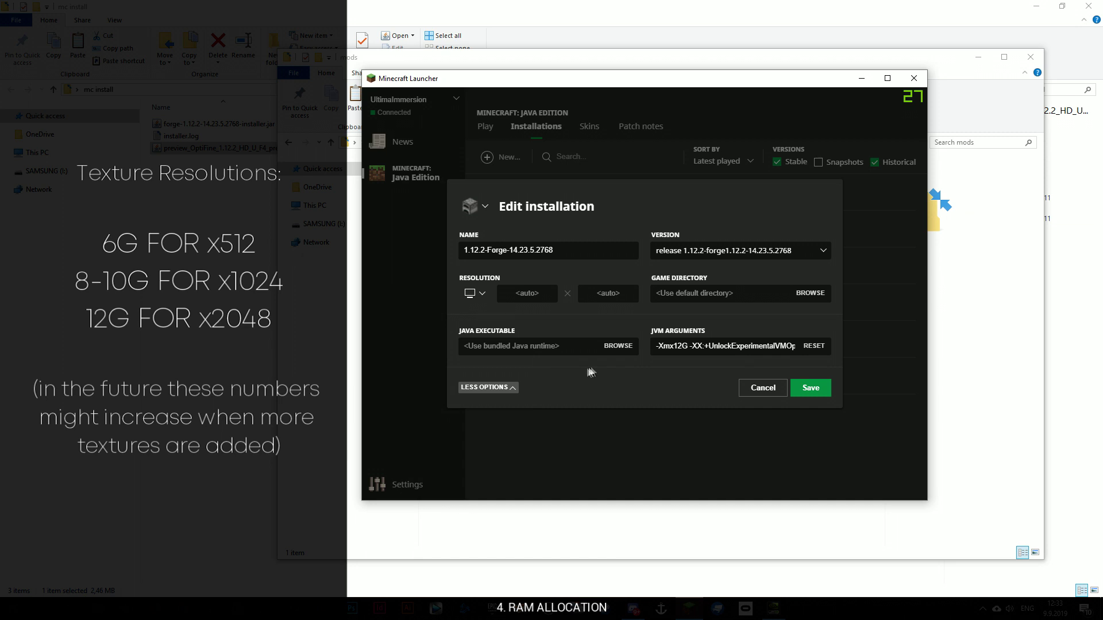
{"action": "left_click_drag", "start_coordinate": [672, 345], "coordinate": [682, 345]}
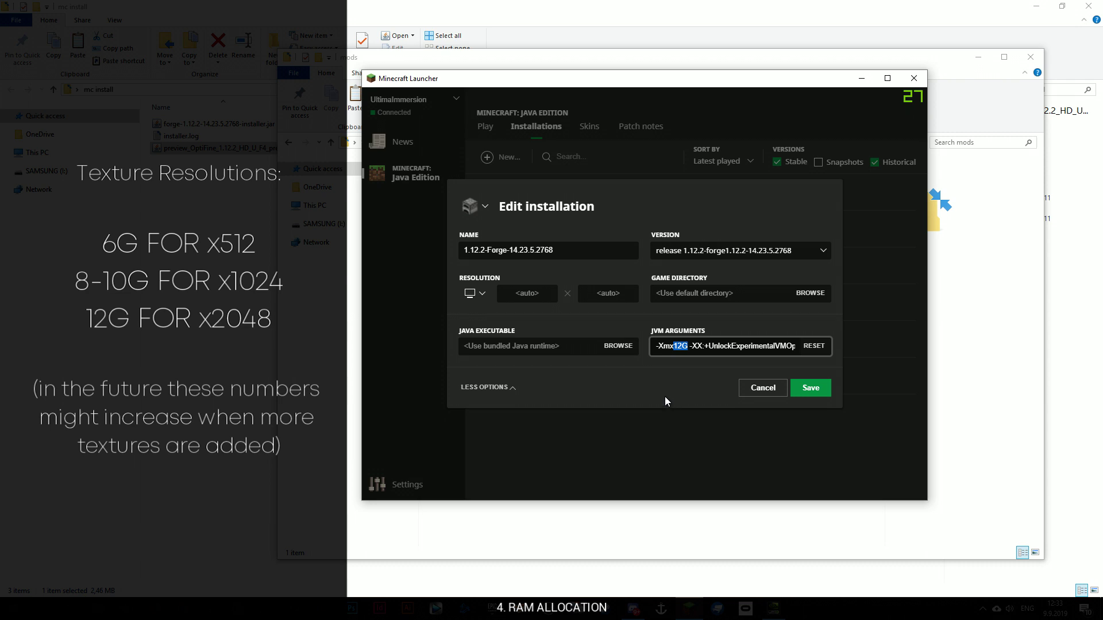
{"action": "left_click", "coordinate": [678, 346]}
{"action": "type", "text": "8"}
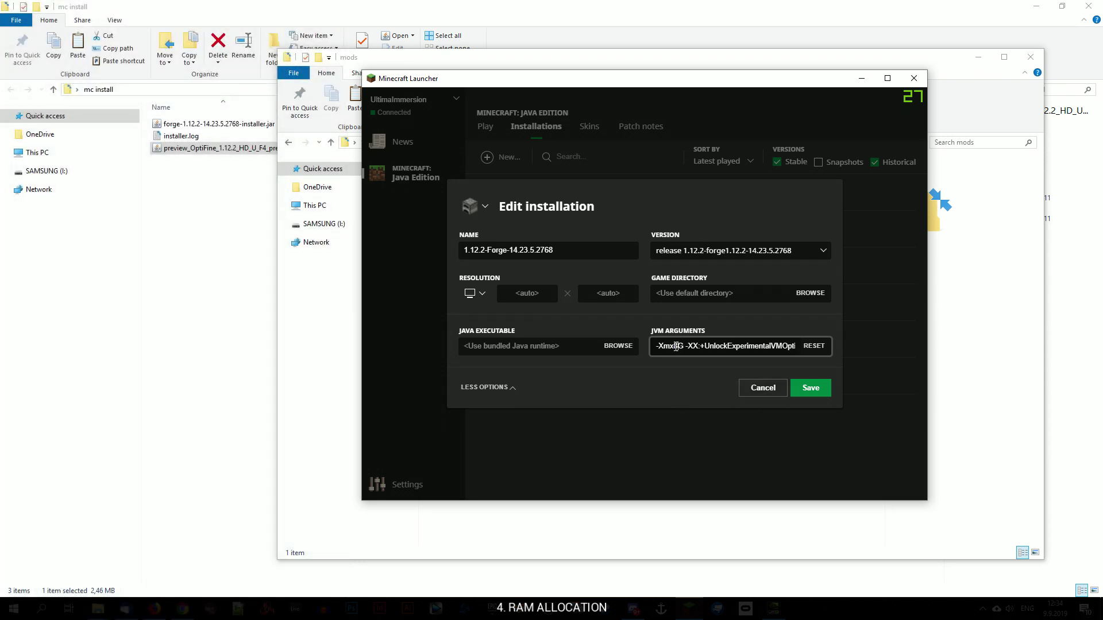
{"action": "type", "text": "12"}
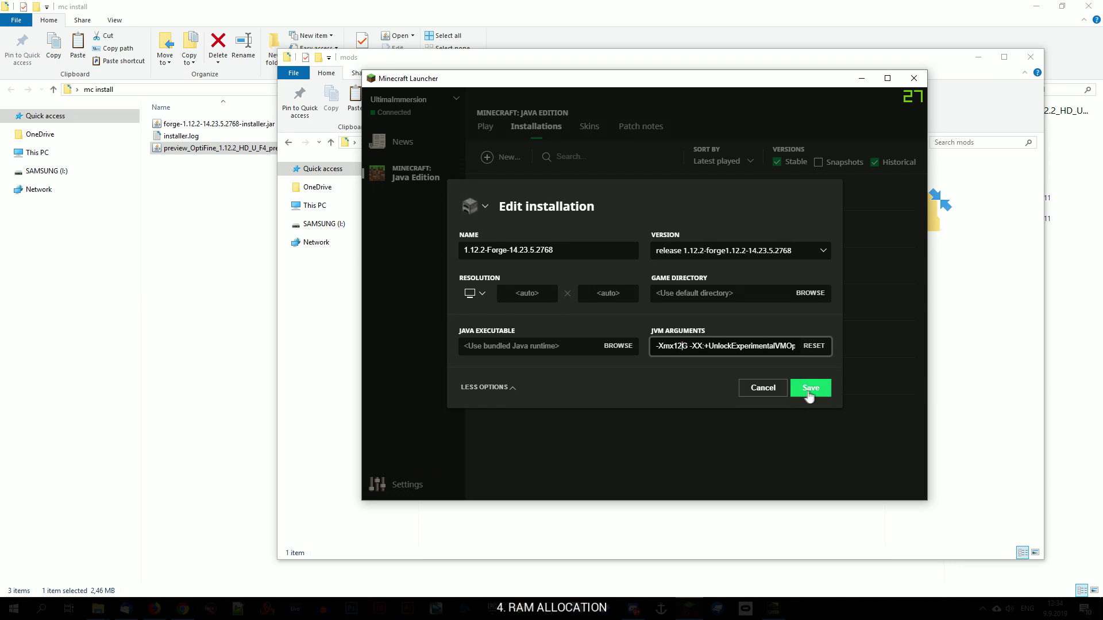
{"action": "left_click", "coordinate": [816, 393]}
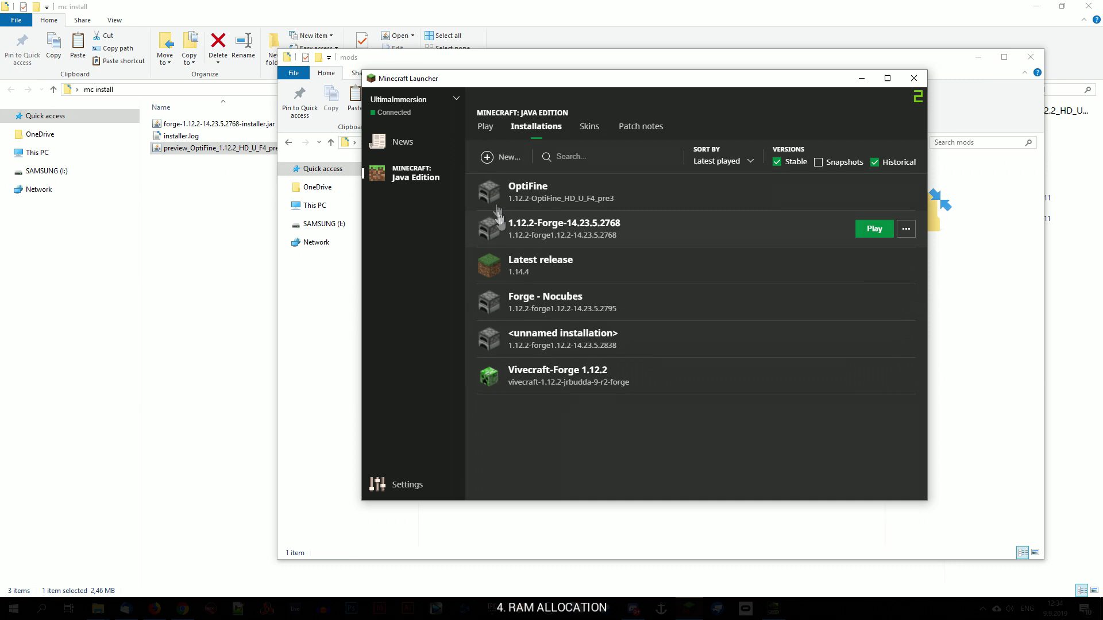
Select 1.12.2-Forge-14.23.5.2768 on the Play page and launch the game.
{"action": "left_click", "coordinate": [489, 131]}
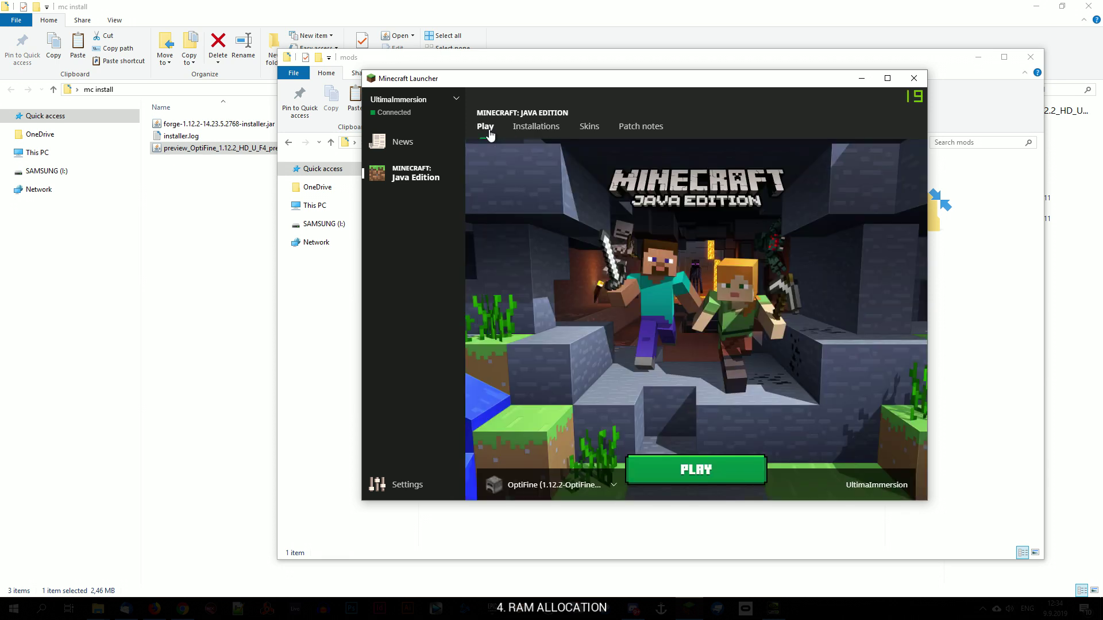
{"action": "left_click", "coordinate": [613, 485]}
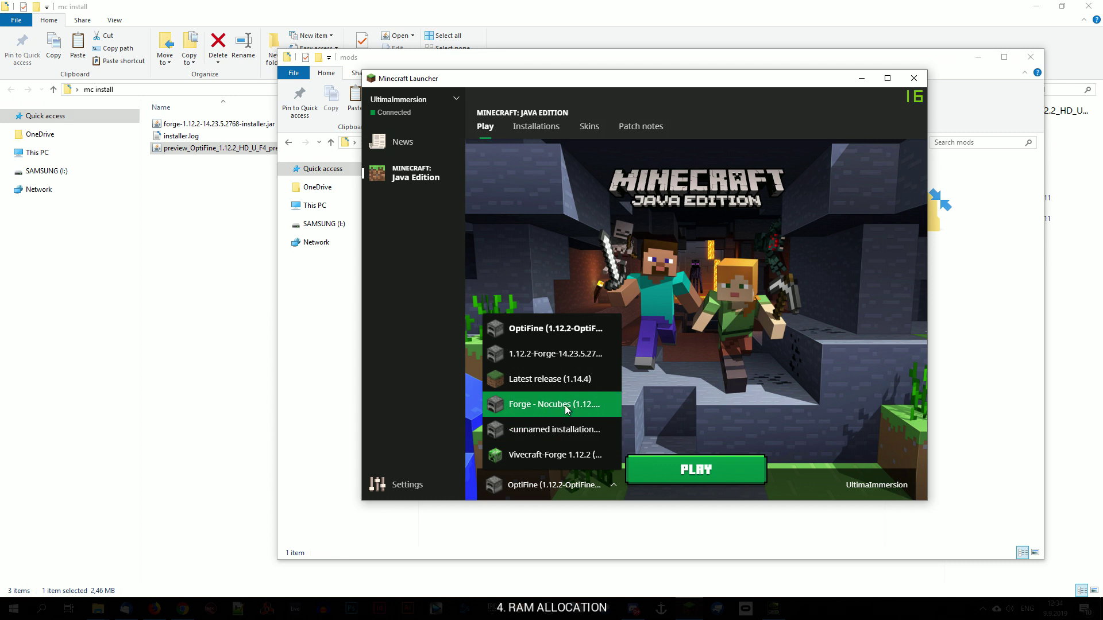
{"action": "left_click", "coordinate": [562, 354]}
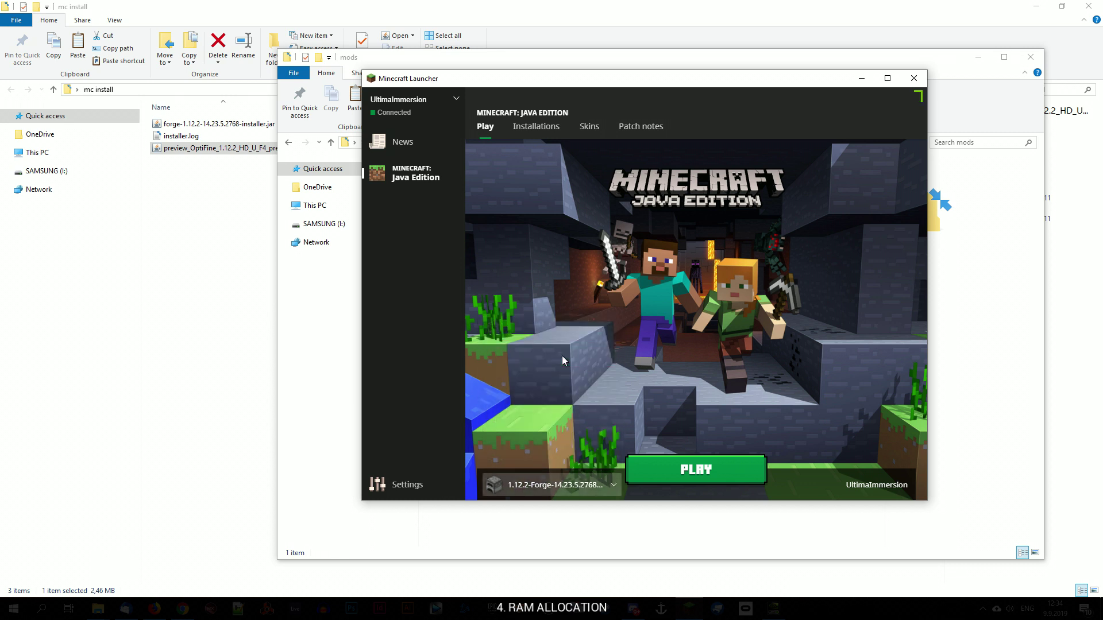
{"action": "left_click", "coordinate": [696, 472]}
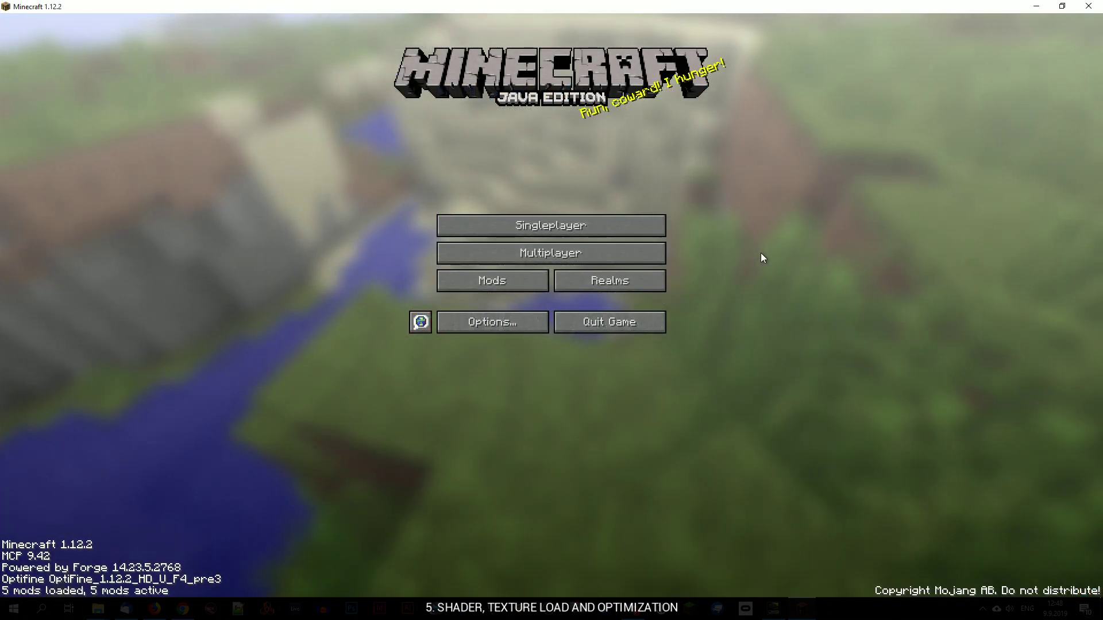
{"action": "left_click", "coordinate": [524, 288]}
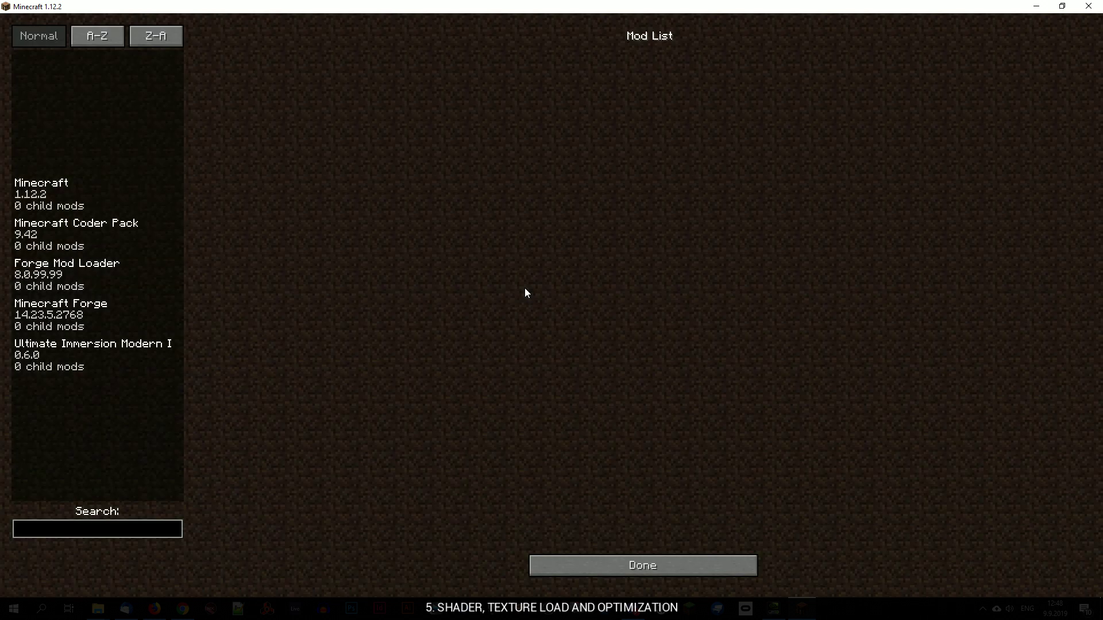
{"action": "left_click", "coordinate": [70, 365]}
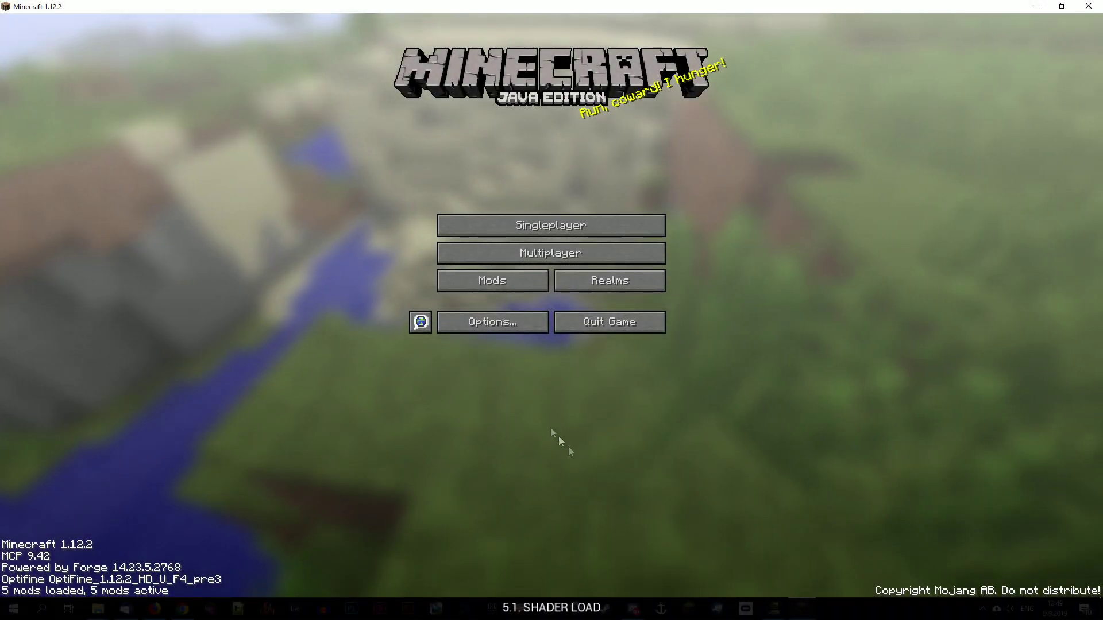
Go through Options and Video Settings to the Shaders screen with SEUS PTGI E9 selected.
{"action": "left_click", "coordinate": [507, 324]}
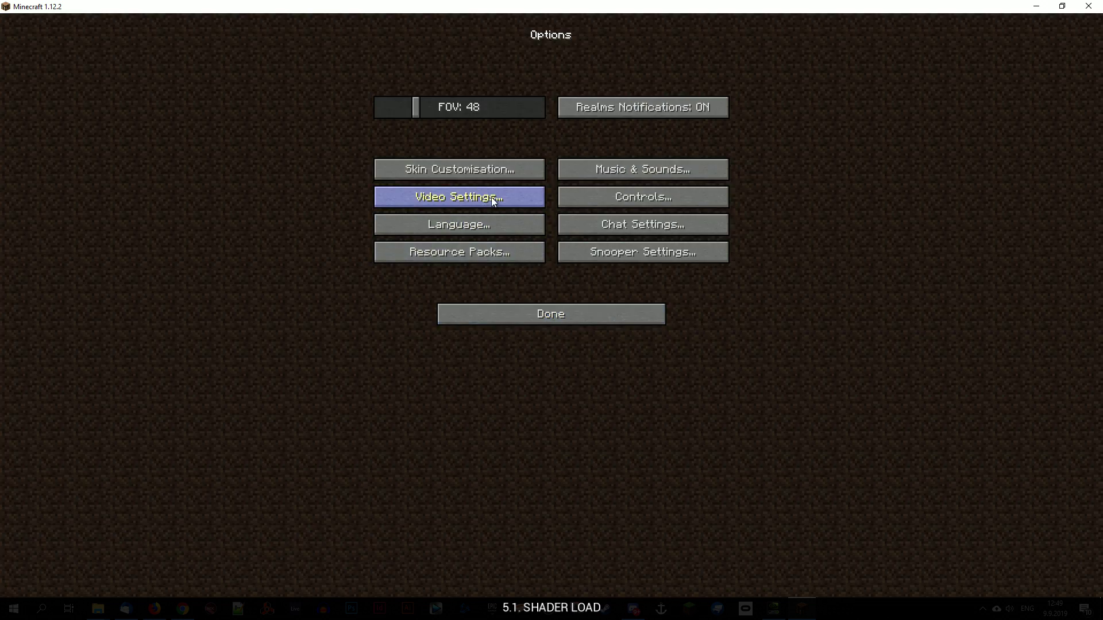
{"action": "left_click", "coordinate": [443, 200]}
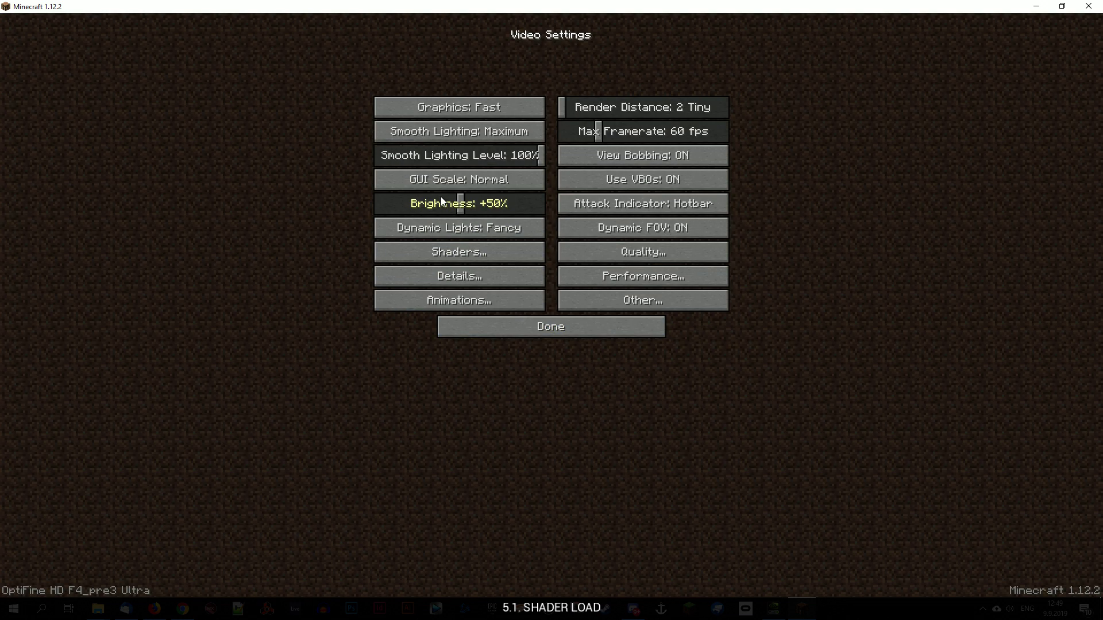
{"action": "left_click", "coordinate": [465, 255]}
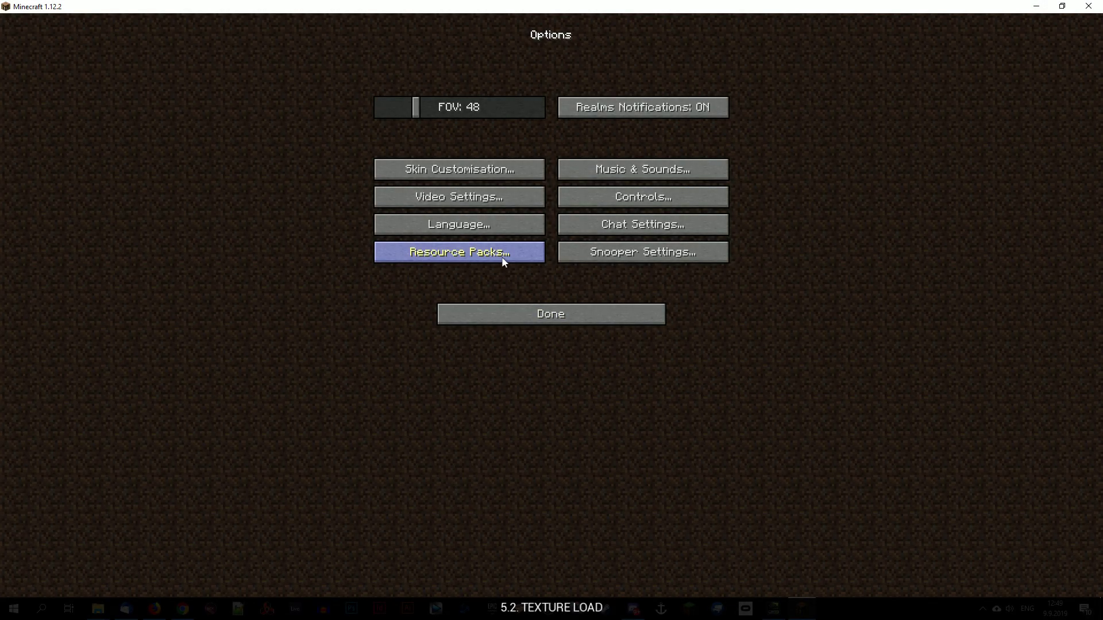
Replace the x512 Ultimate Immersion resource pack with the x1024 MC 1.12 version and apply.
{"action": "left_click", "coordinate": [465, 255]}
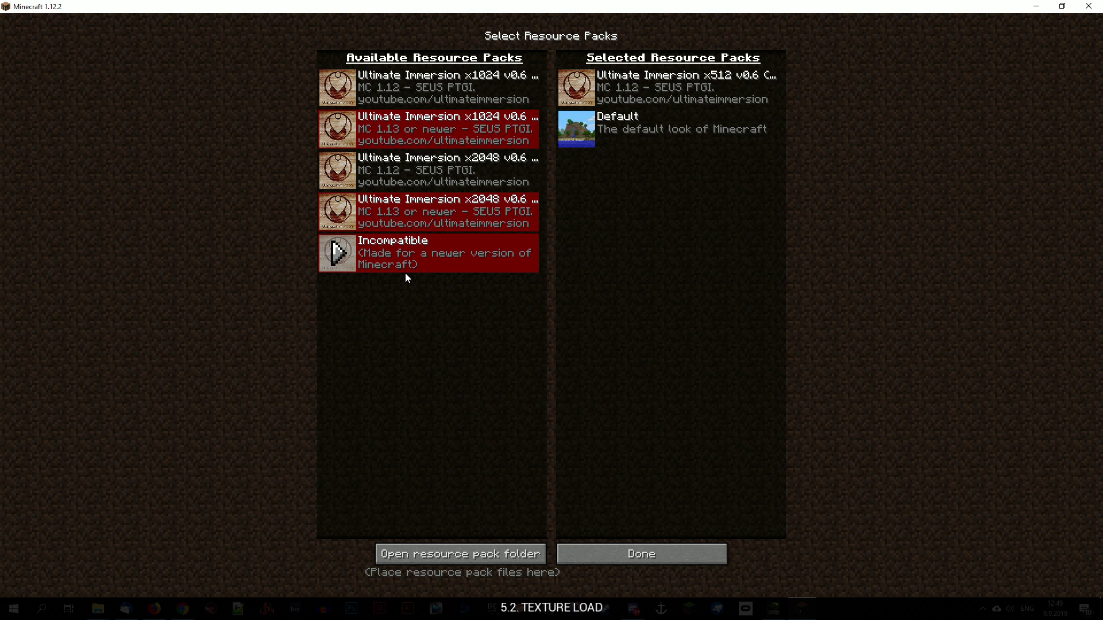
{"action": "left_click", "coordinate": [565, 90]}
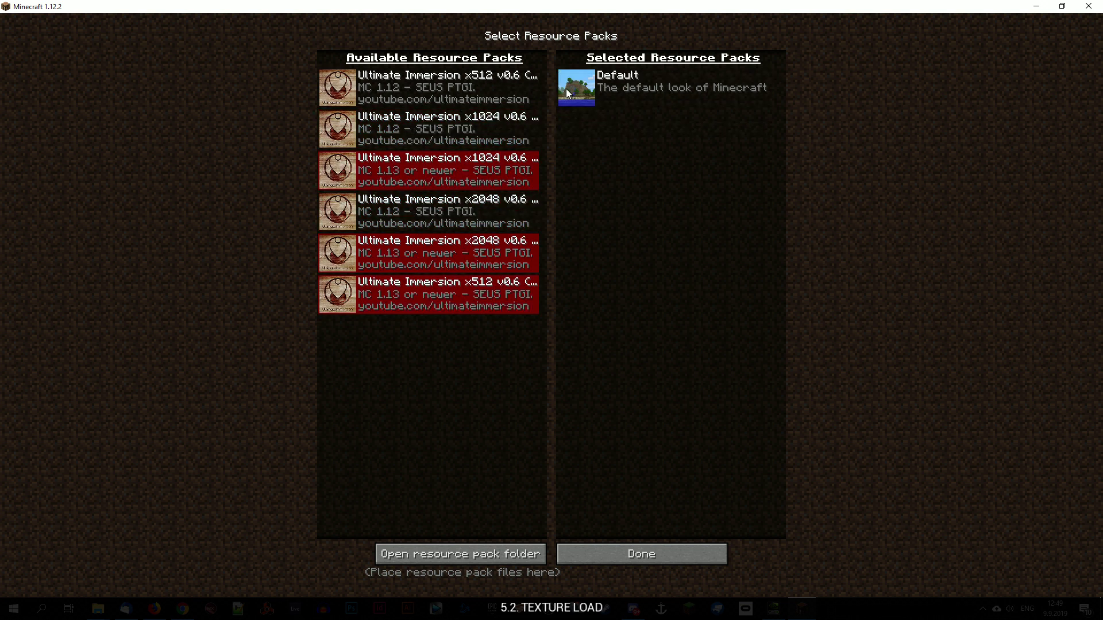
{"action": "left_click", "coordinate": [340, 129]}
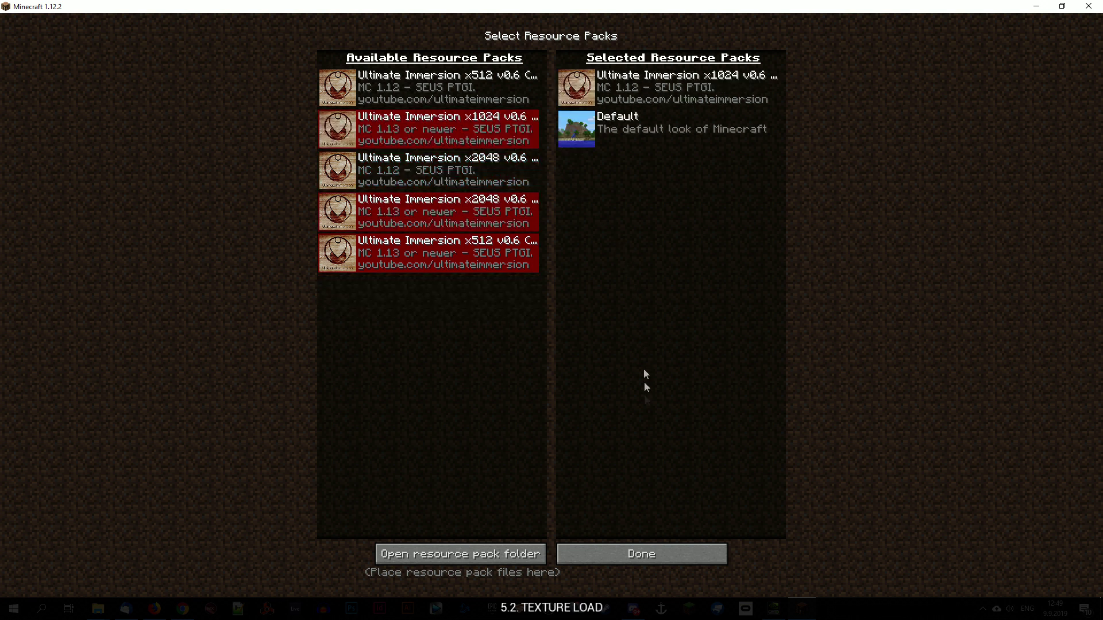
{"action": "left_click", "coordinate": [637, 553]}
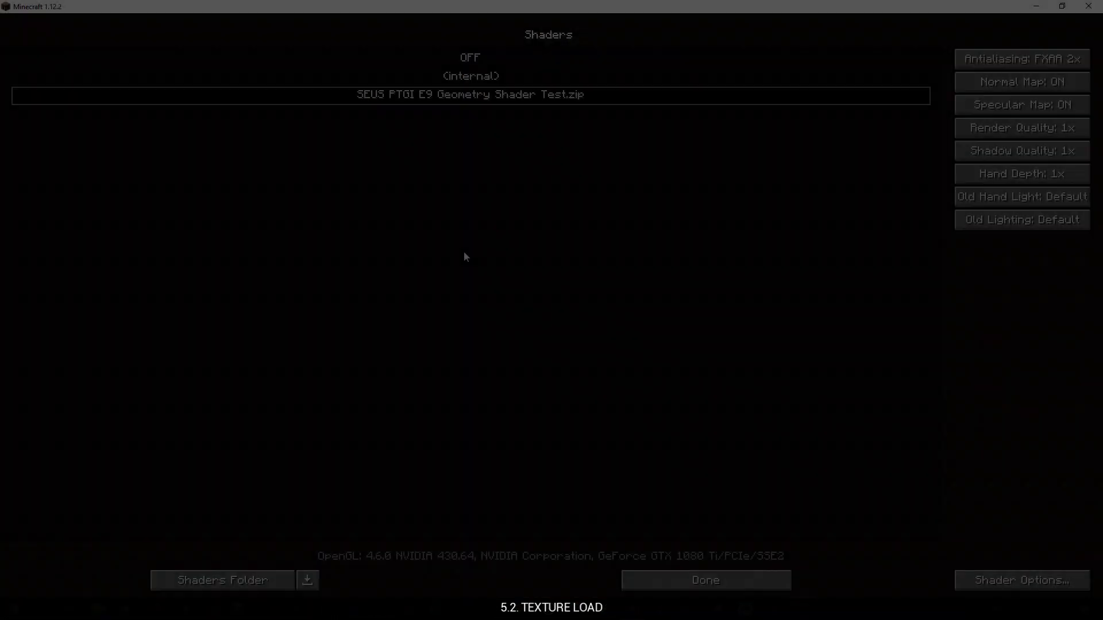